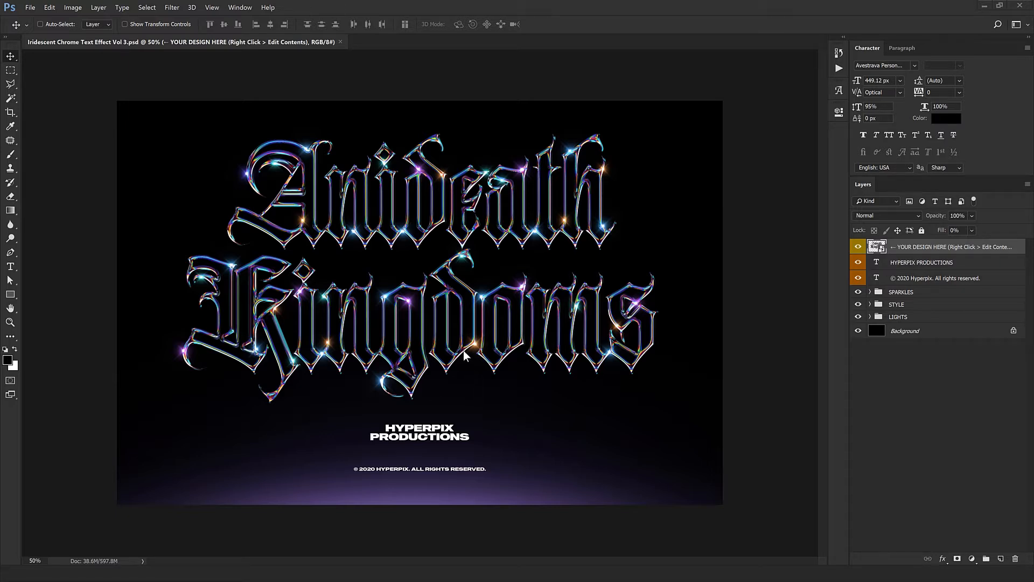
# Step: Open the contents of the "YOUR DESIGN HERE" smart object for editing
pyautogui.press('ctrl')
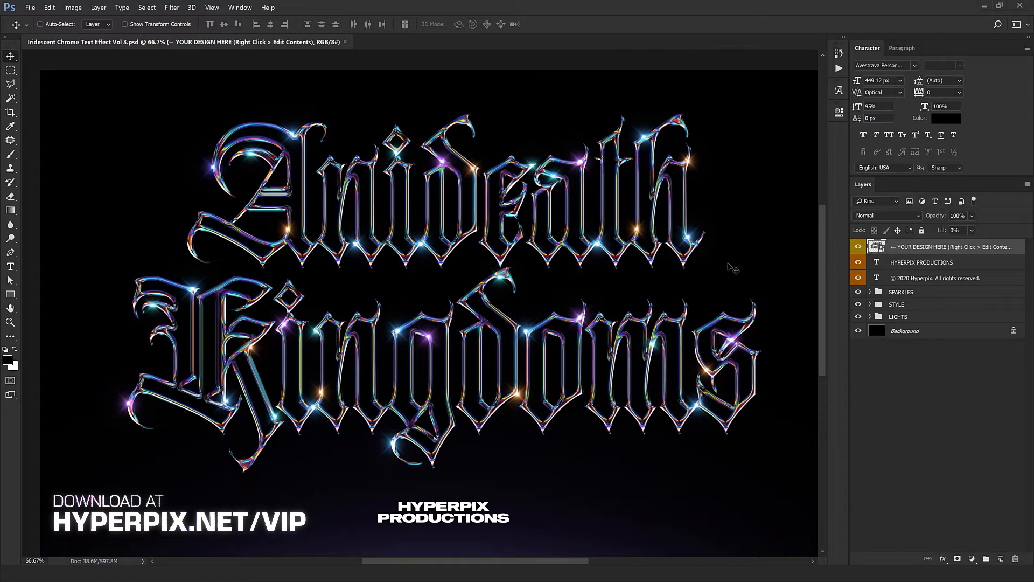
pyautogui.rightClick(960, 251)
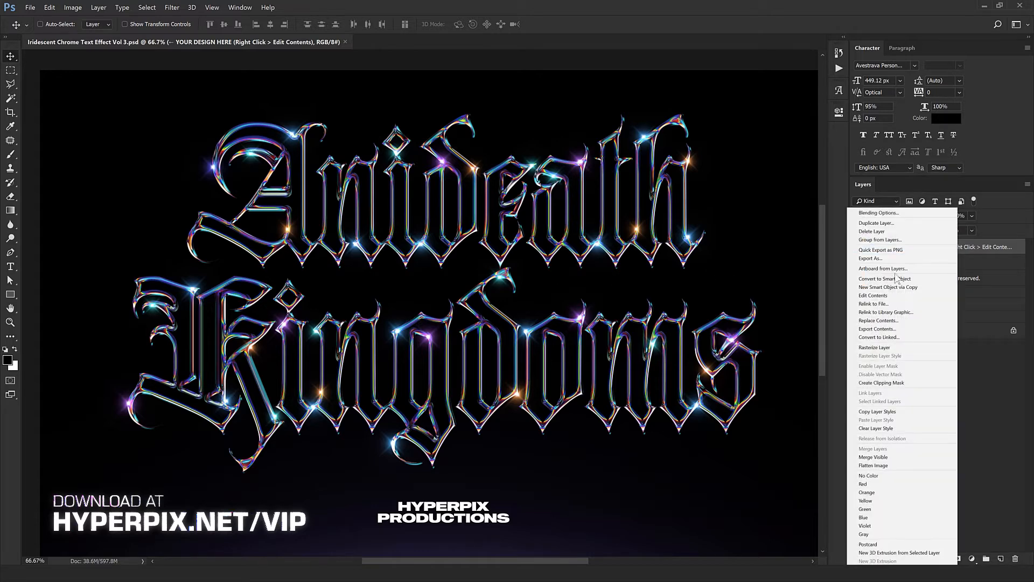
pyautogui.click(852, 298)
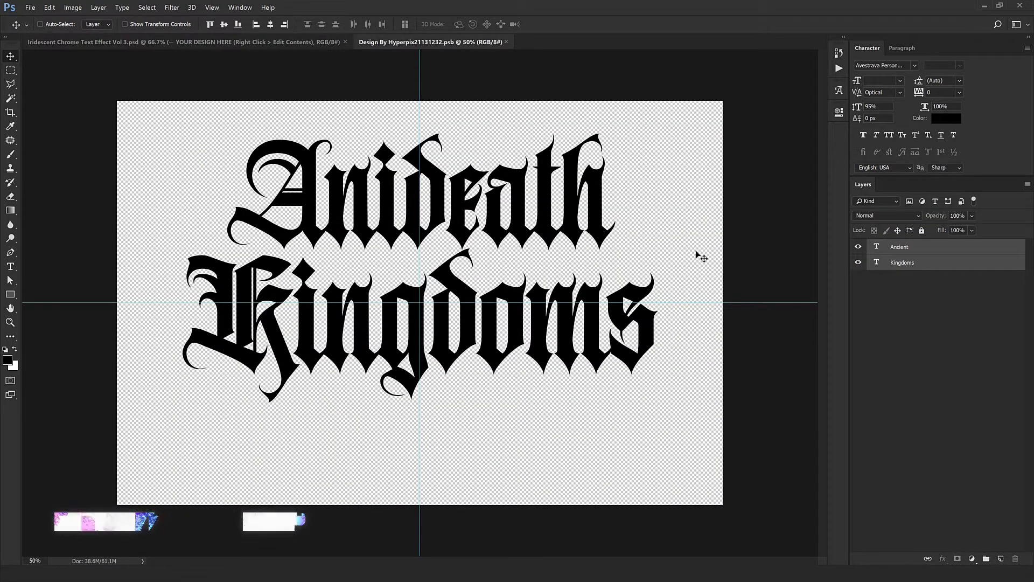
# Step: Select the Ancient text layer and check the template's file folder in File Explorer, returning to Photoshop
pyautogui.click(910, 249)
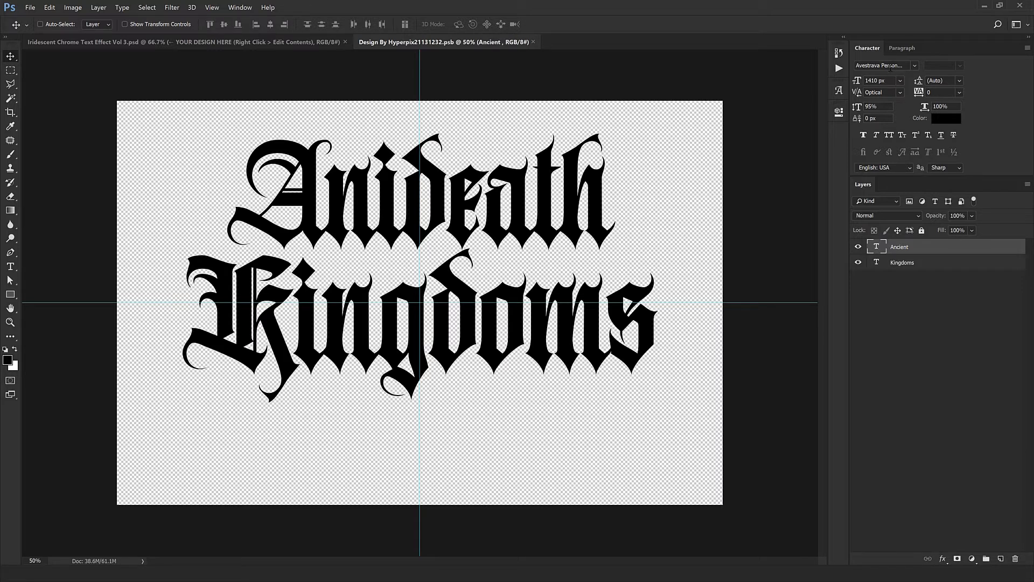
pyautogui.click(39, 555)
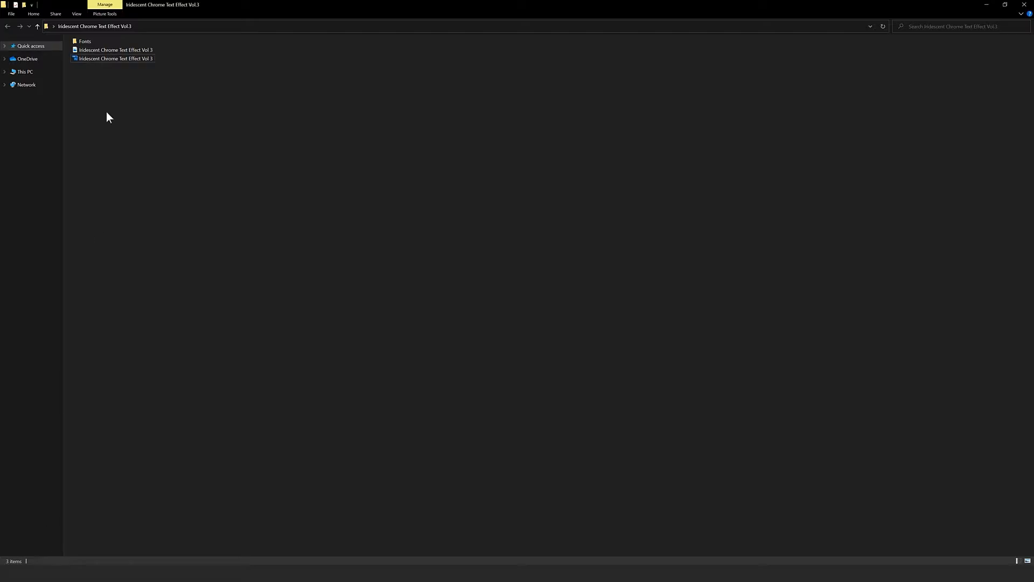
pyautogui.click(61, 573)
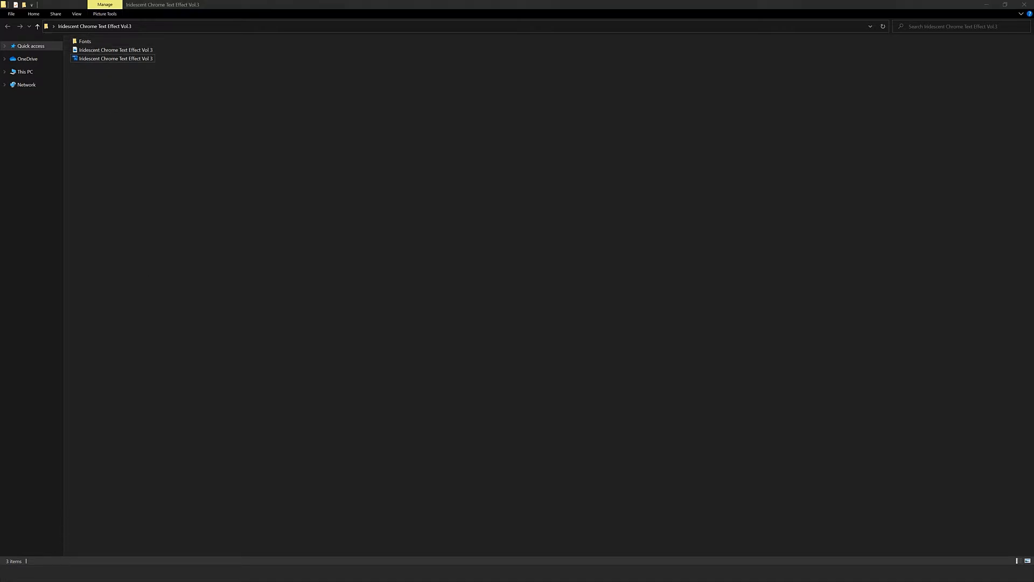
# Step: Replace the text of the Ancient layer with "Chrome" and the text of the Kingdoms layer with "Mockups"
pyautogui.doubleClick(879, 246)
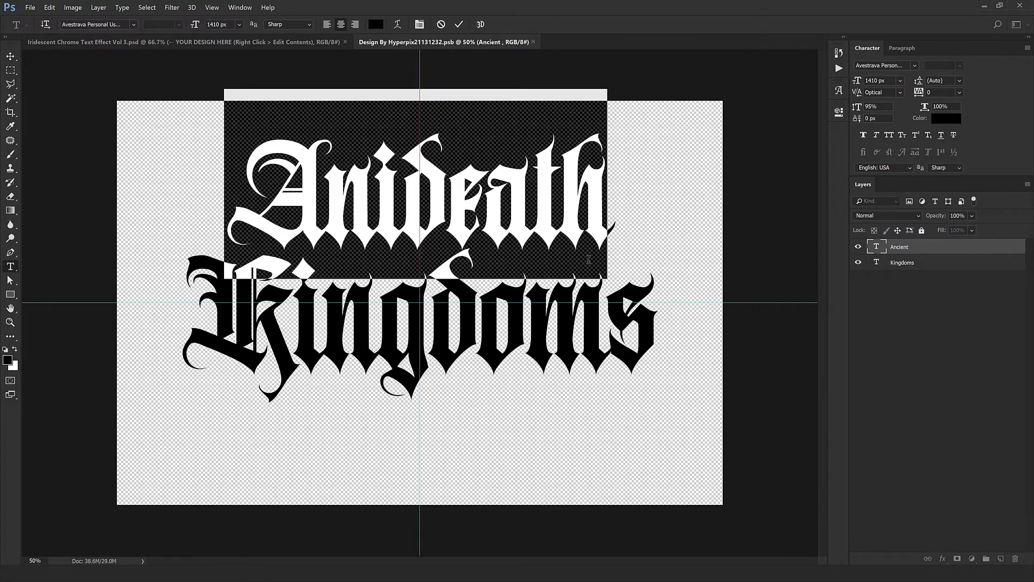
pyautogui.write('Chrome')
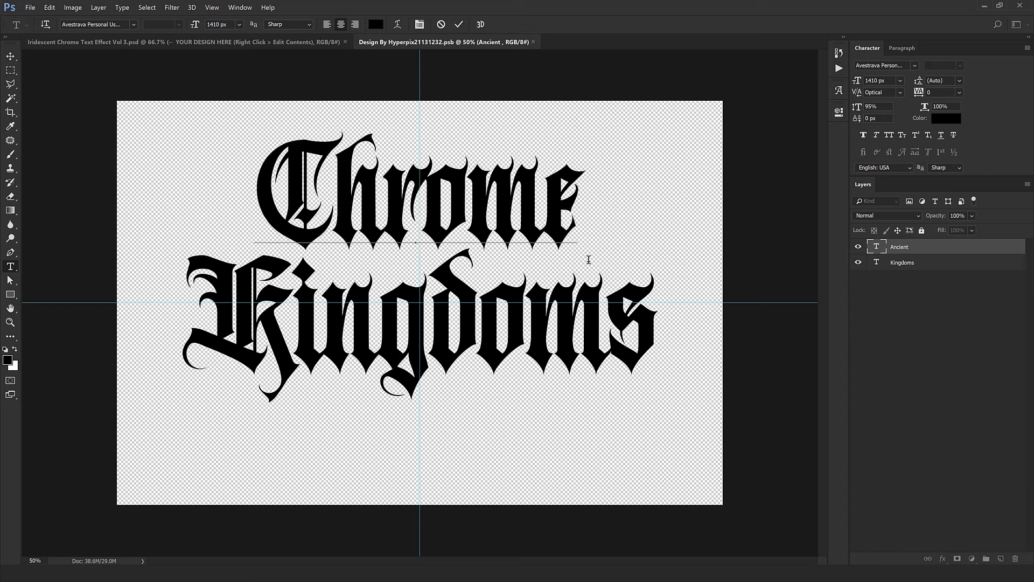
pyautogui.hotkey('ctrl', 'Return')
pyautogui.doubleClick(876, 263)
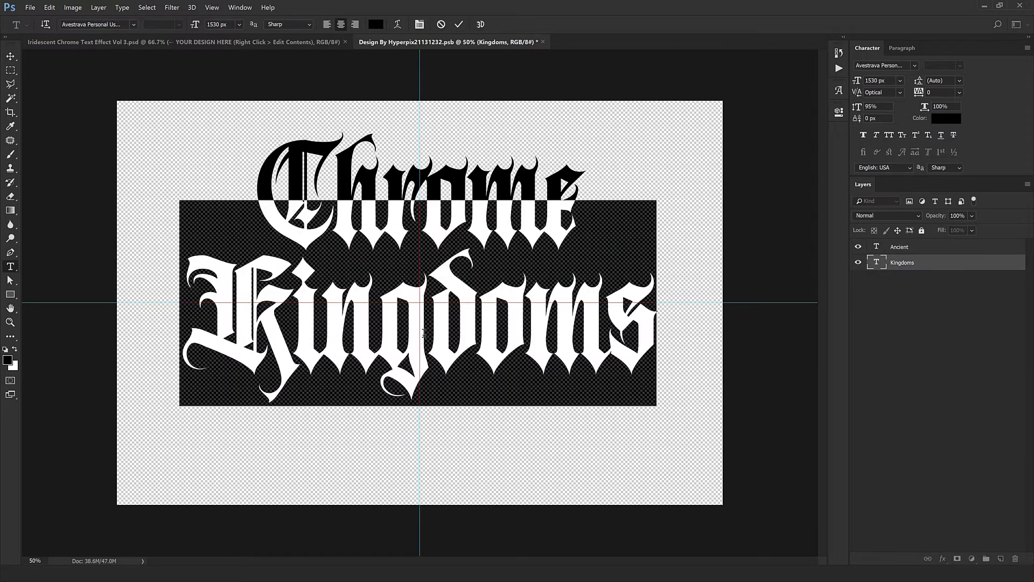
pyautogui.write('Mockups')
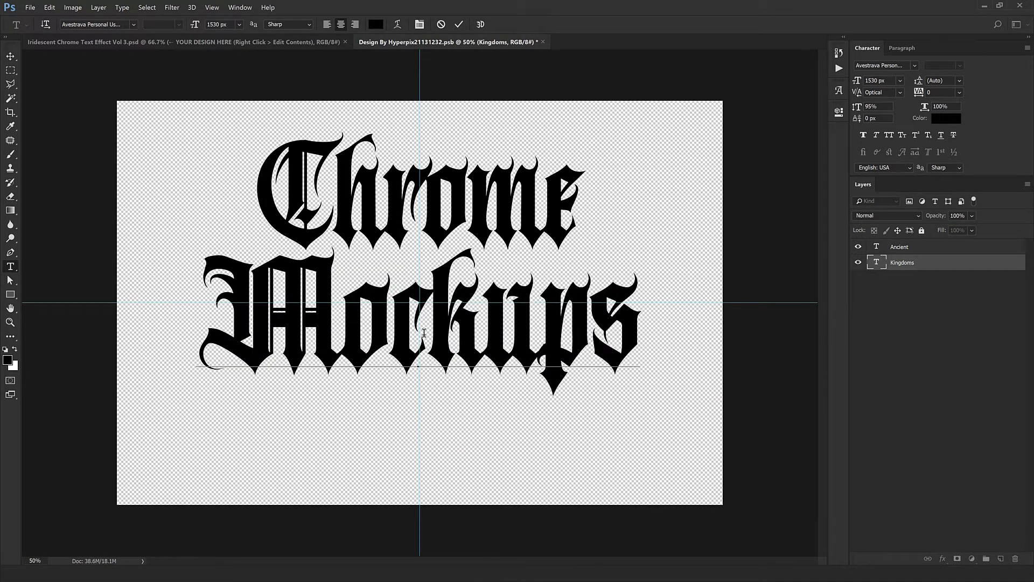
pyautogui.hotkey('ctrl', 'Return')
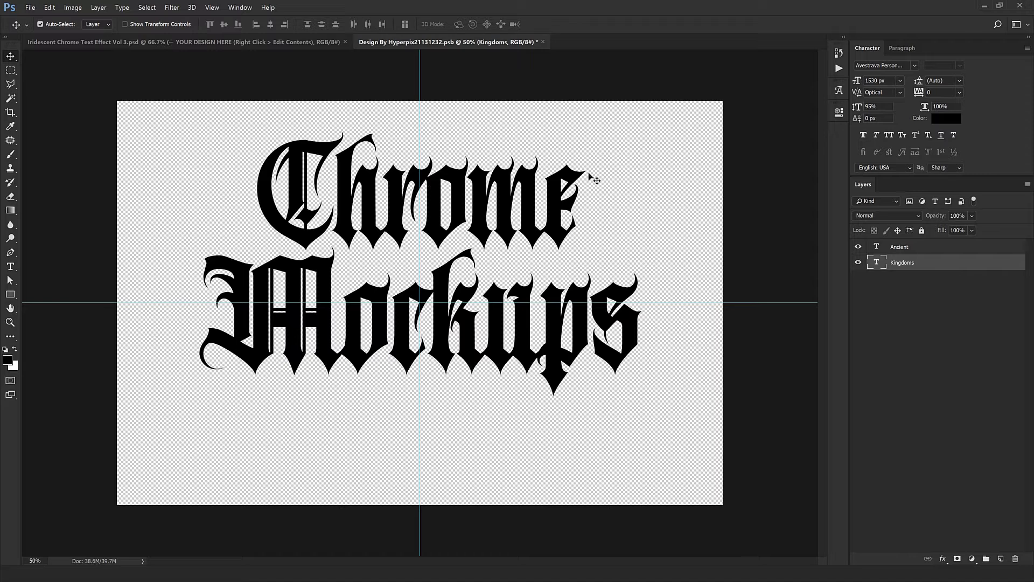
# Step: Select both text layers and set their letter tracking to 10
pyautogui.hotkey('ctrl', 'alt', 'a')
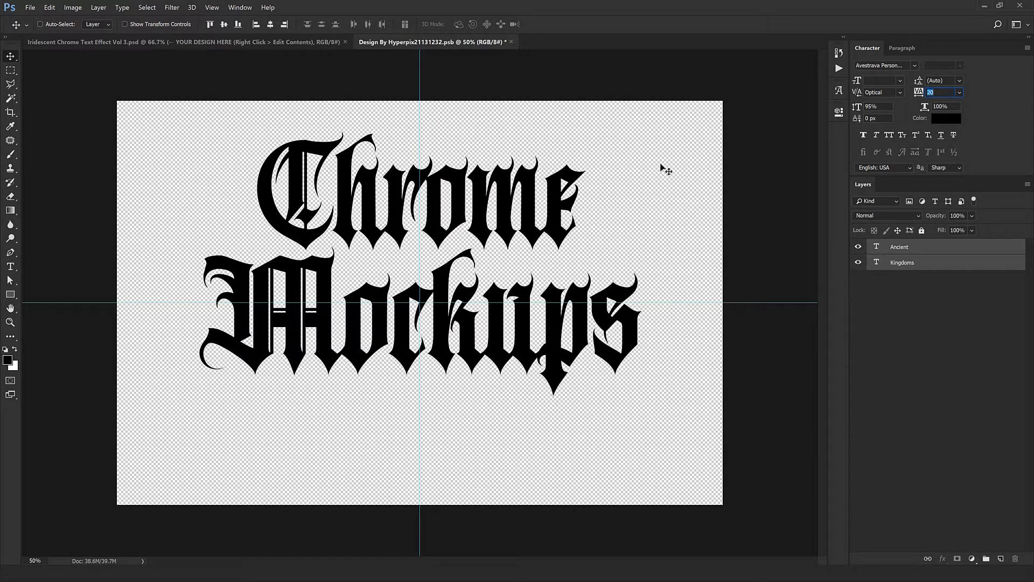
pyautogui.press('Return')
pyautogui.hotkey('ctrl', 'z')
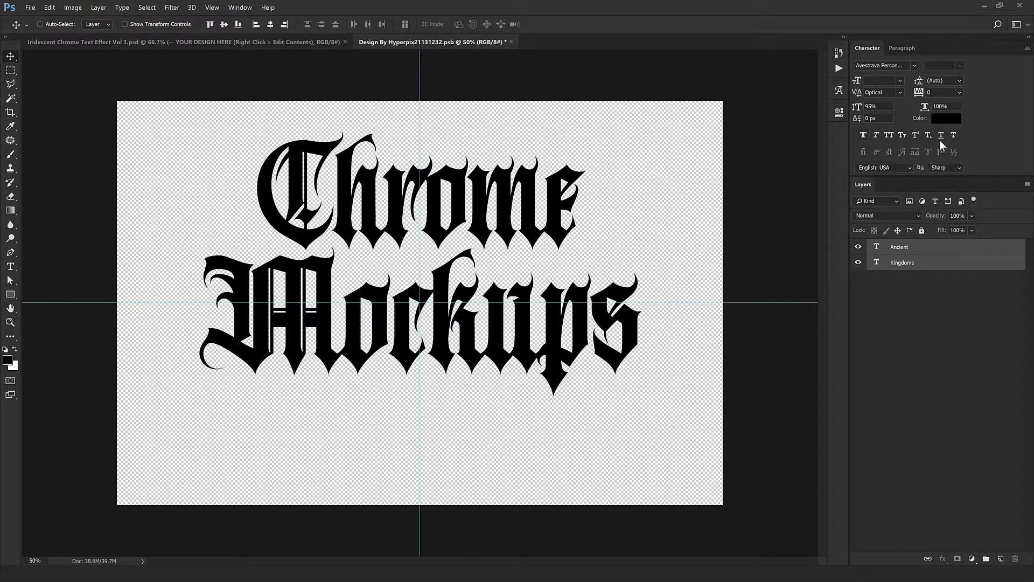
pyautogui.hotkey('ctrl', 'z')
pyautogui.hotkey('ctrl', 'z')
pyautogui.click(878, 106)
pyautogui.press('Return')
pyautogui.hotkey('ctrl', 'z')
pyautogui.press('Return')
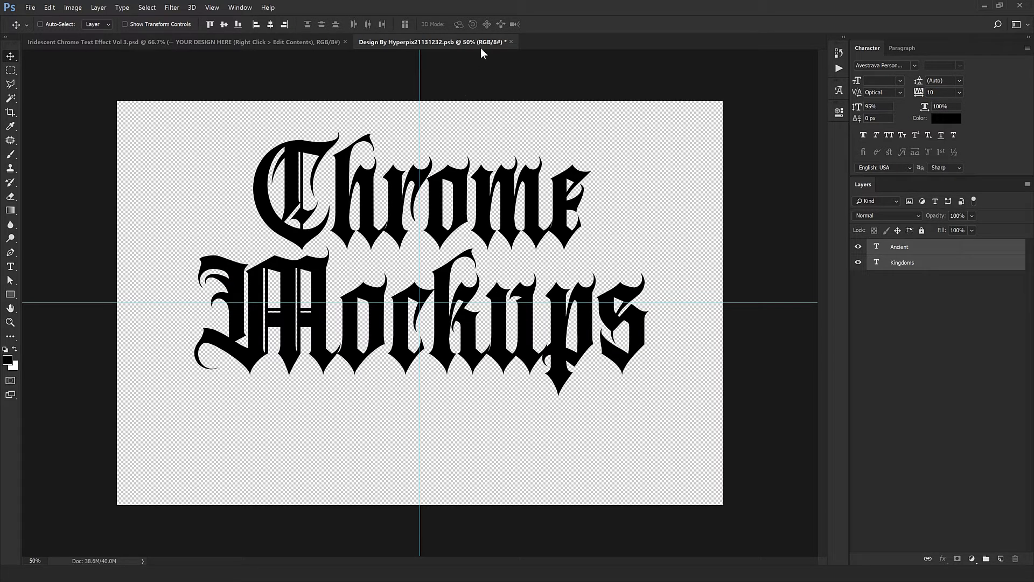
# Step: Close the smart object document, saving its changes, and inspect the updated chrome lettering in the main document
pyautogui.click(512, 43)
pyautogui.click(476, 216)
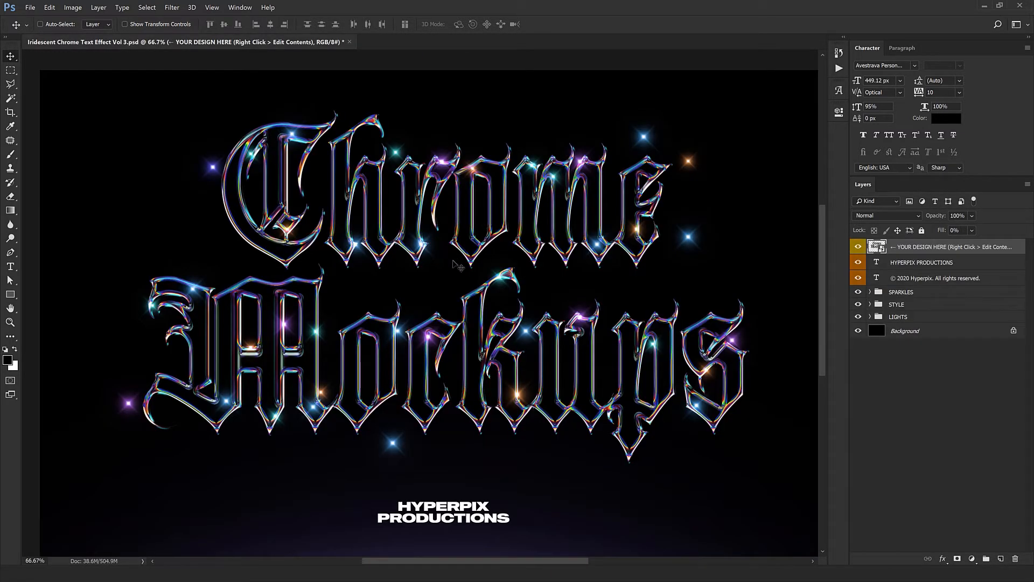
pyautogui.moveTo(458, 265); pyautogui.dragTo(358, 232)
pyautogui.hotkey('ctrl', '-')
pyautogui.hotkey('ctrl', '+')
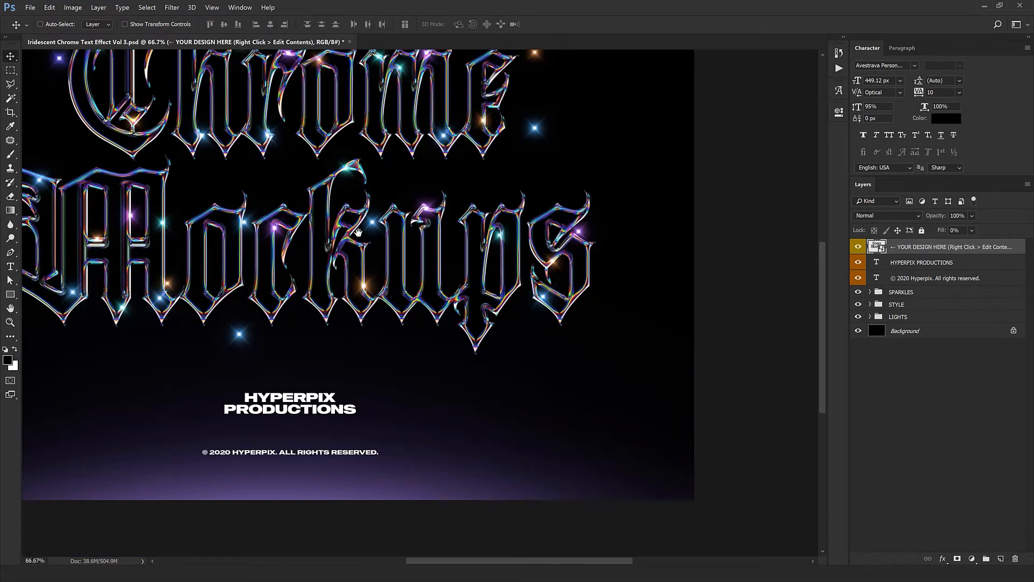
pyautogui.hotkey('ctrl', '-')
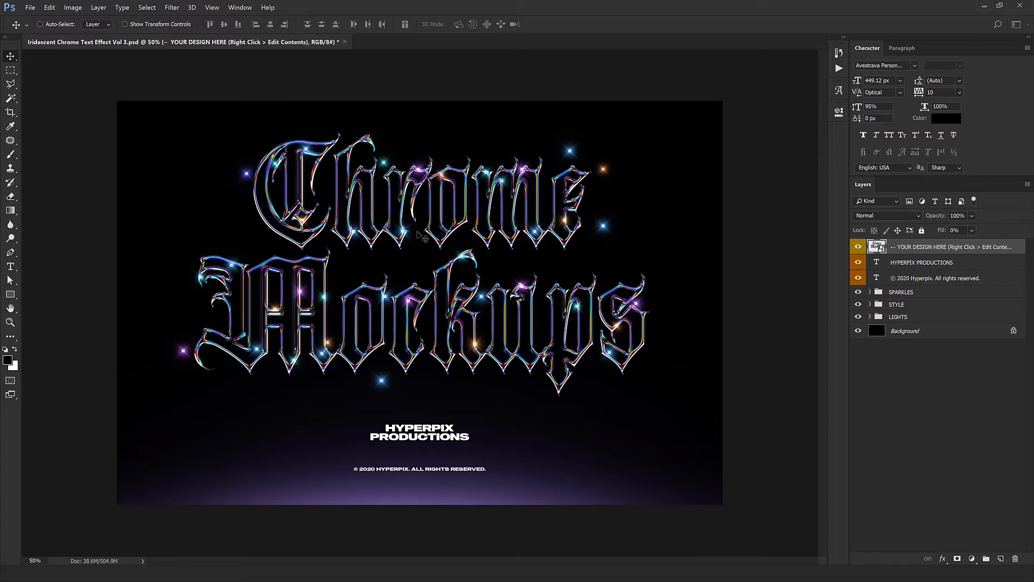
# Step: Try replacing the HYPERPIX PRODUCTIONS text with "123dsf", and undo the edit
pyautogui.doubleClick(916, 262)
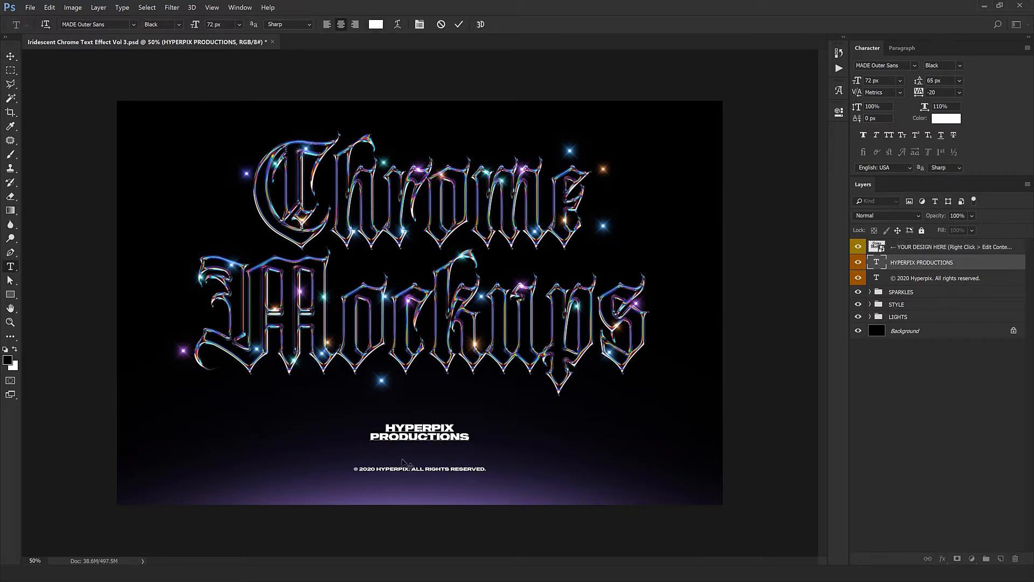
pyautogui.write('123dsf')
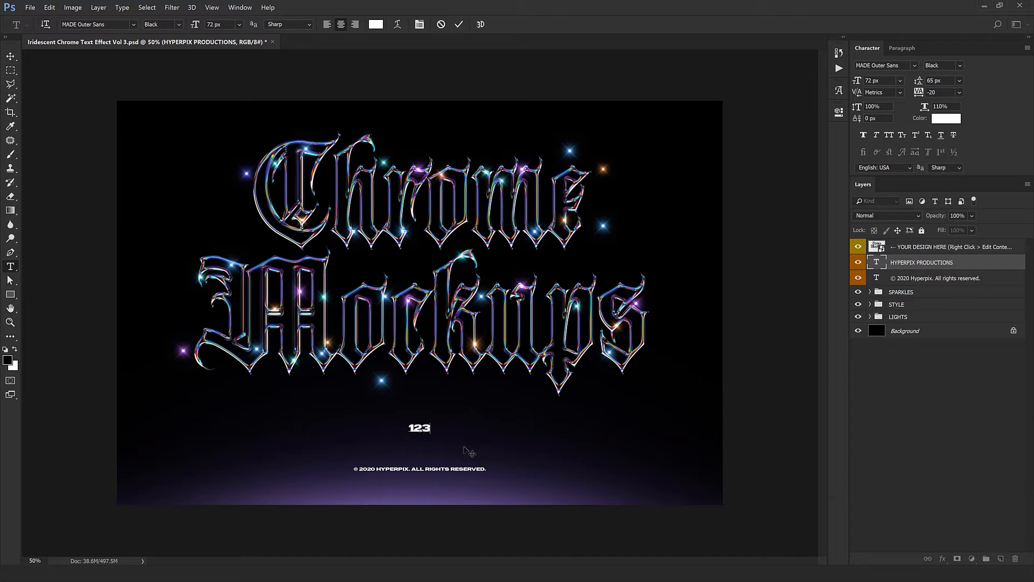
pyautogui.hotkey('ctrl', 'Return')
pyautogui.hotkey('ctrl', 'z')
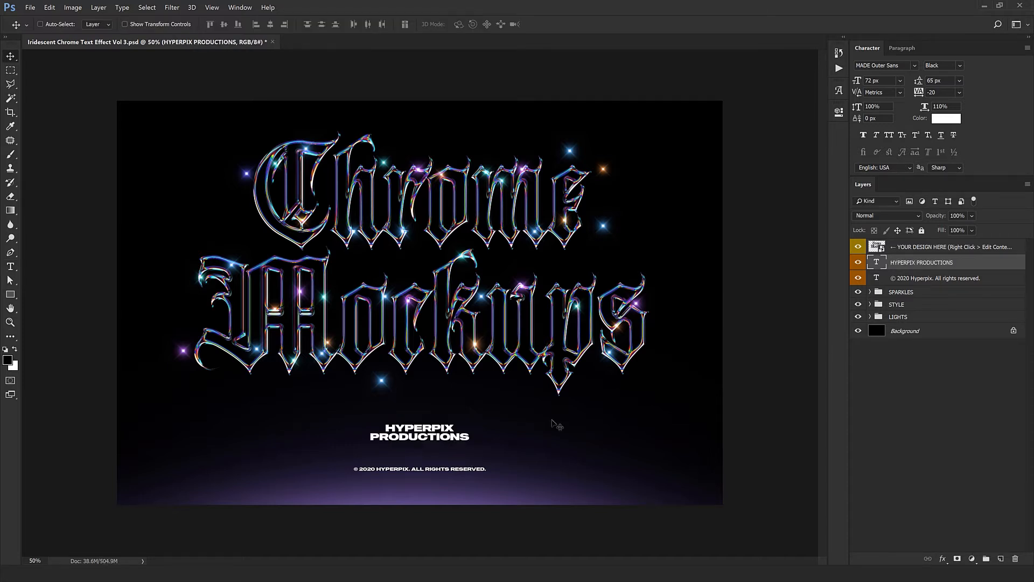
# Step: Expand the SPARKLES group and move its first sparkle onto the upper edge of the "o" in Mockups
pyautogui.click(897, 279)
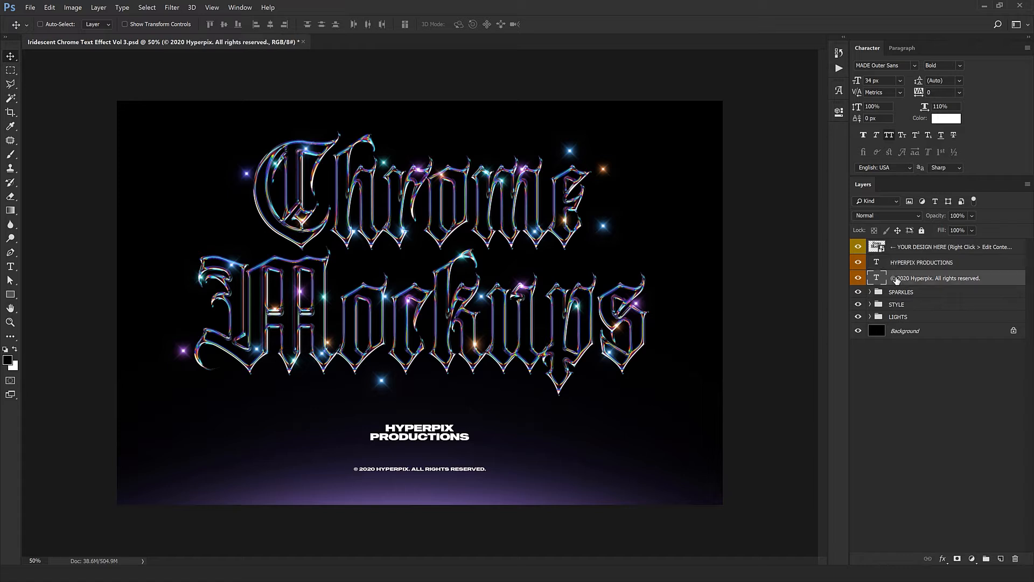
pyautogui.click(870, 292)
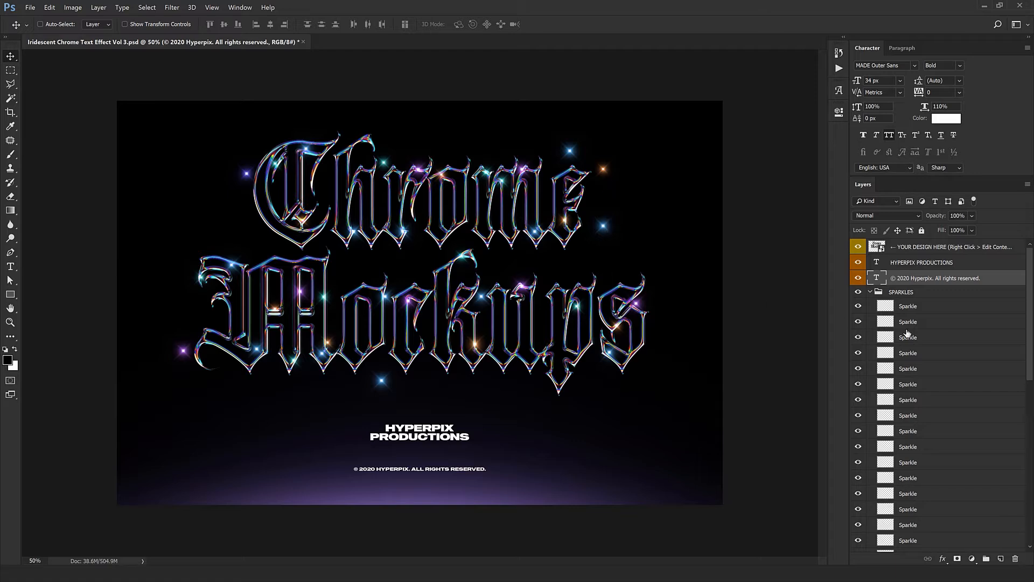
pyautogui.click(933, 309)
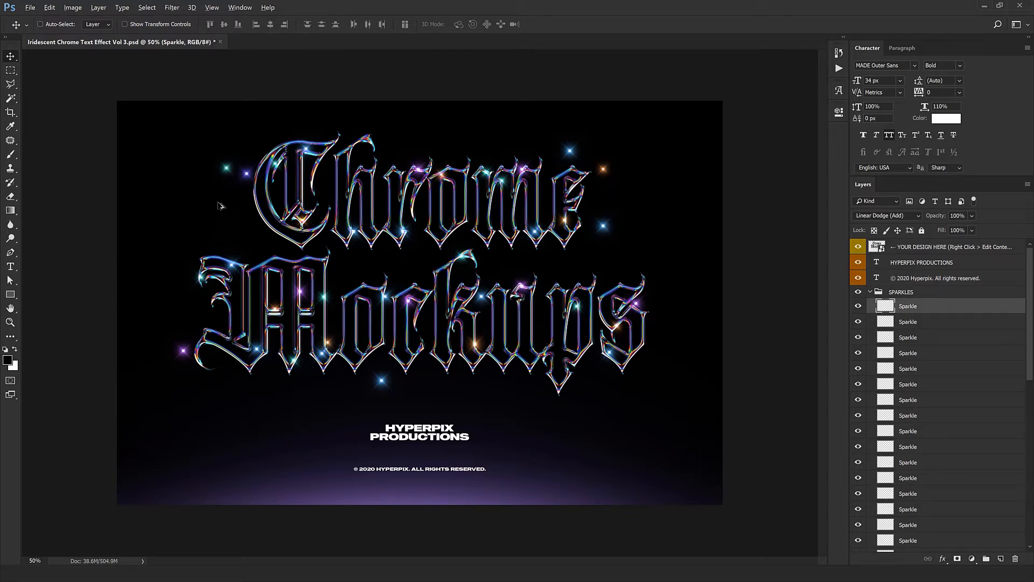
pyautogui.scroll(3, 229, 195)
pyautogui.moveTo(232, 190); pyautogui.dragTo(465, 338)
pyautogui.scroll(-3, 349, 268)
pyautogui.moveTo(487, 333); pyautogui.dragTo(496, 362)
# Step: Move the second sparkle onto the upper corner of the "M" and the third onto the top of the "p" in Mockups
pyautogui.click(980, 322)
pyautogui.moveTo(661, 315); pyautogui.dragTo(616, 319)
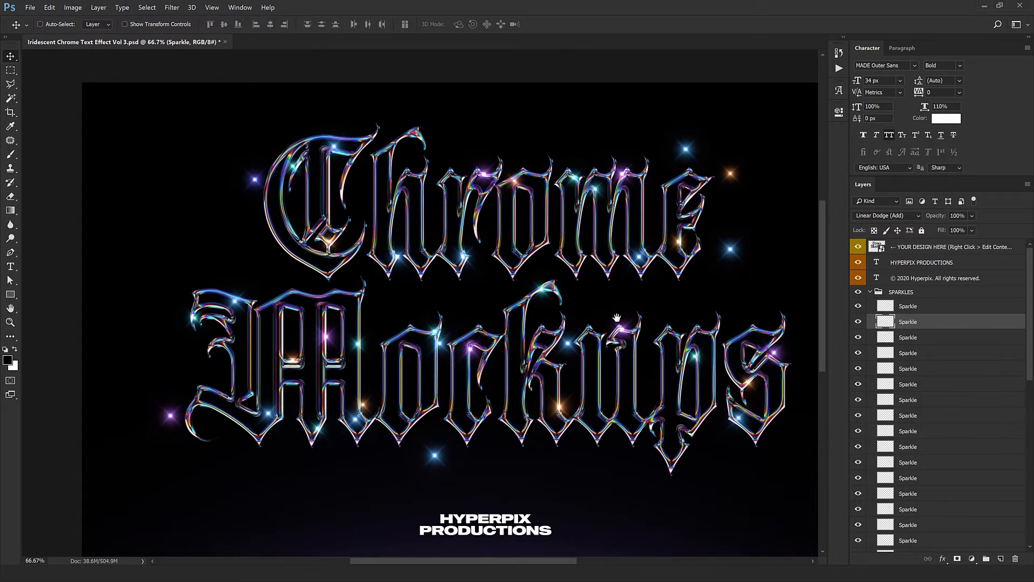
pyautogui.moveTo(476, 404); pyautogui.dragTo(454, 353)
pyautogui.click(901, 341)
pyautogui.moveTo(343, 383); pyautogui.dragTo(360, 353)
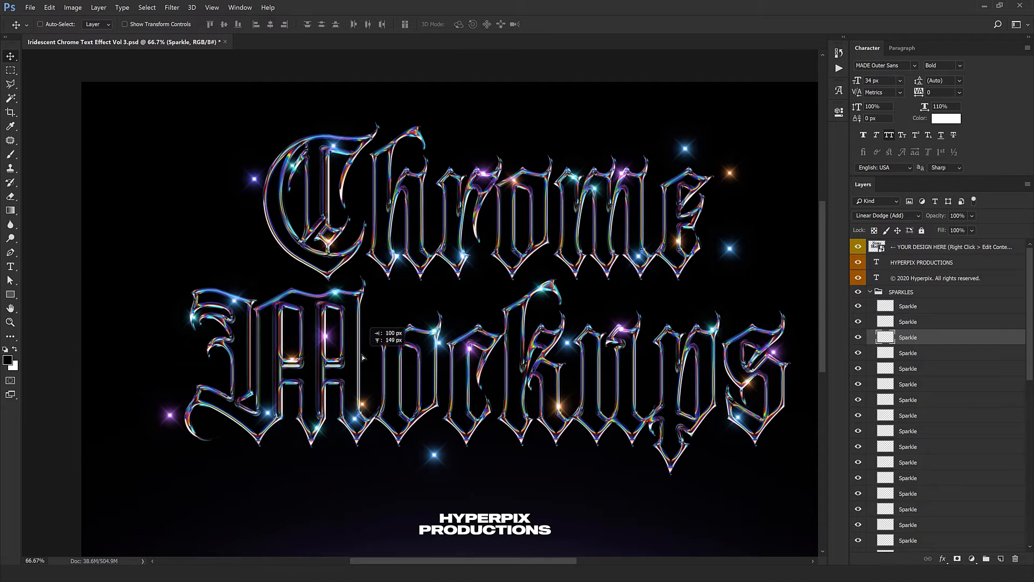
# Step: Reposition the fourth, fifth and sixth sparkles over the Chrome Mockups lettering, and collapse the SPARKLES group
pyautogui.click(941, 354)
pyautogui.moveTo(542, 357); pyautogui.dragTo(328, 326)
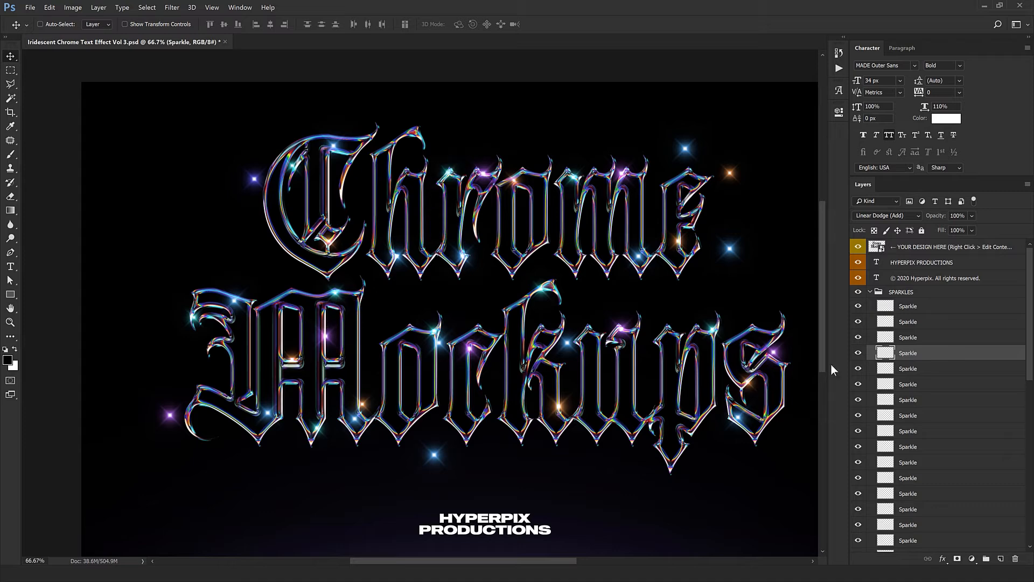
pyautogui.click(903, 369)
pyautogui.moveTo(714, 371); pyautogui.dragTo(641, 407)
pyautogui.moveTo(595, 433); pyautogui.dragTo(518, 393)
pyautogui.click(931, 384)
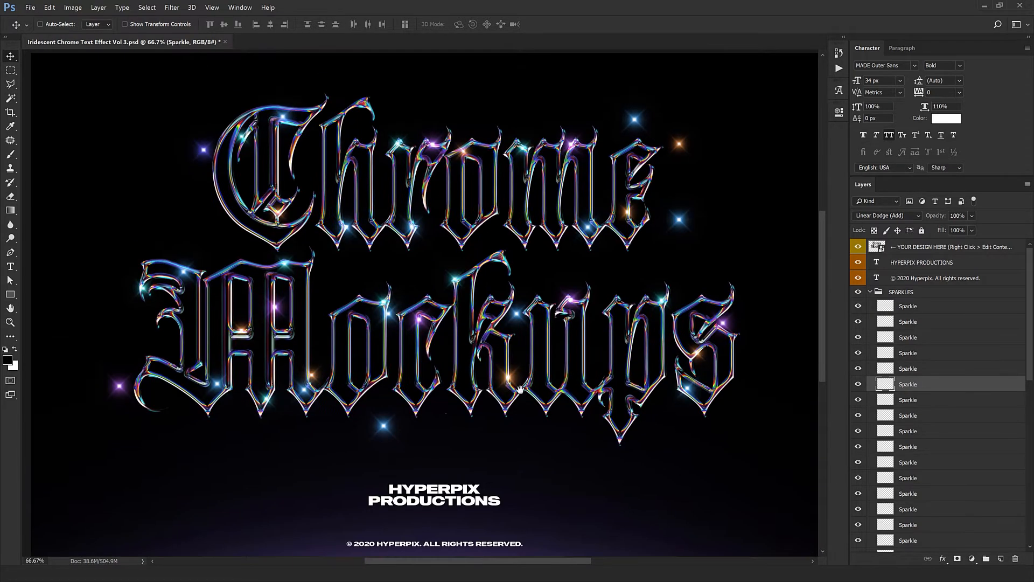
pyautogui.moveTo(448, 411)
pyautogui.mouseDown()
pyautogui.moveTo(474, 402)
pyautogui.moveTo(454, 402)
pyautogui.moveTo(455, 410)
pyautogui.mouseUp()
pyautogui.hotkey('ctrl', '-')
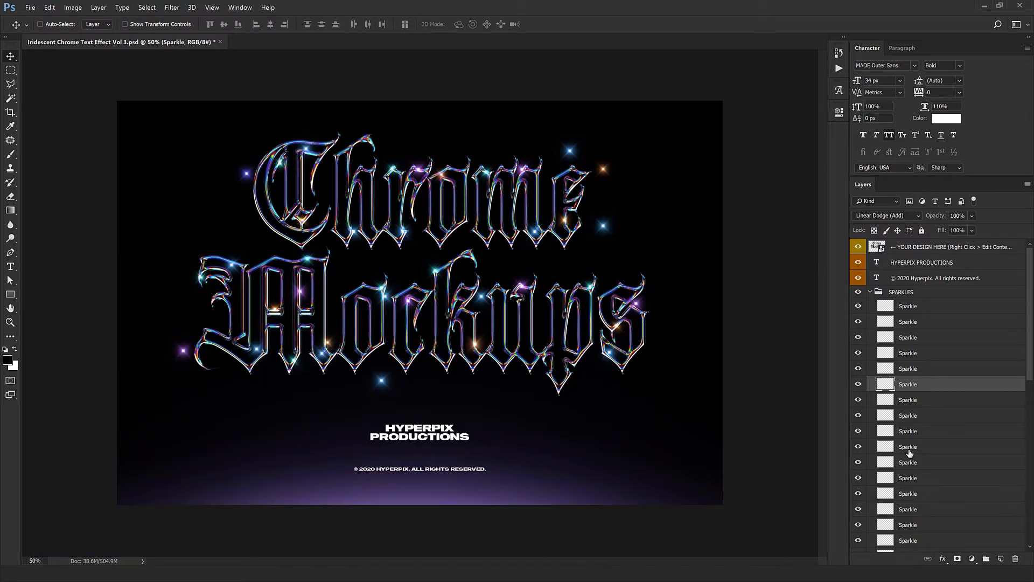
pyautogui.click(869, 291)
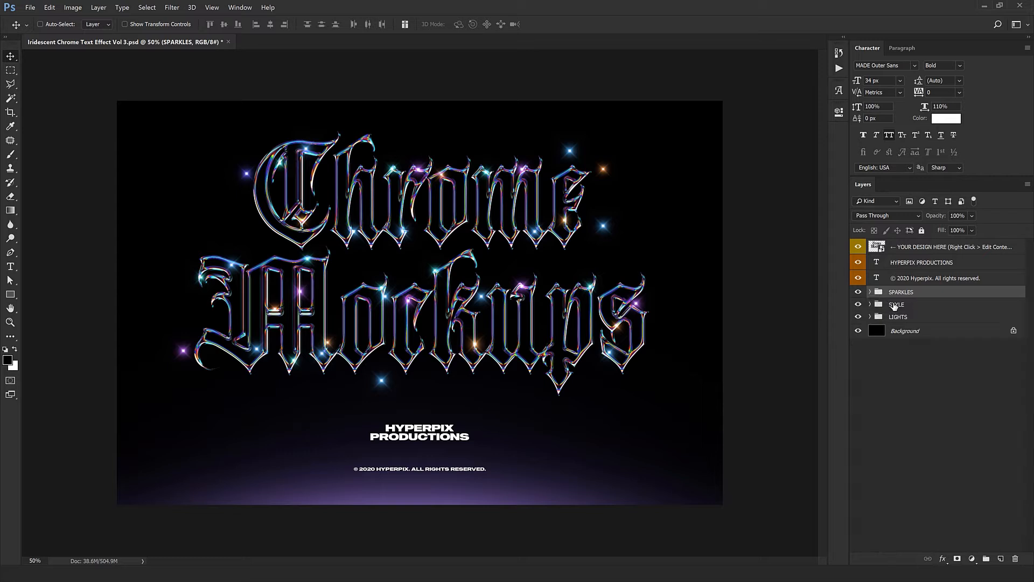
# Step: Look through the layers inside the STYLE group and collapse it again
pyautogui.click(896, 304)
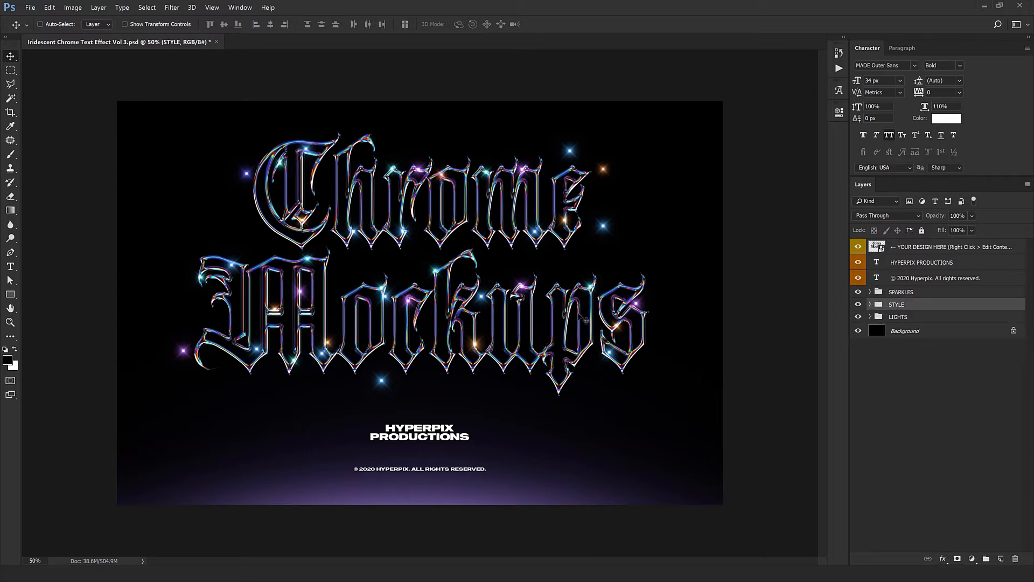
pyautogui.click(870, 305)
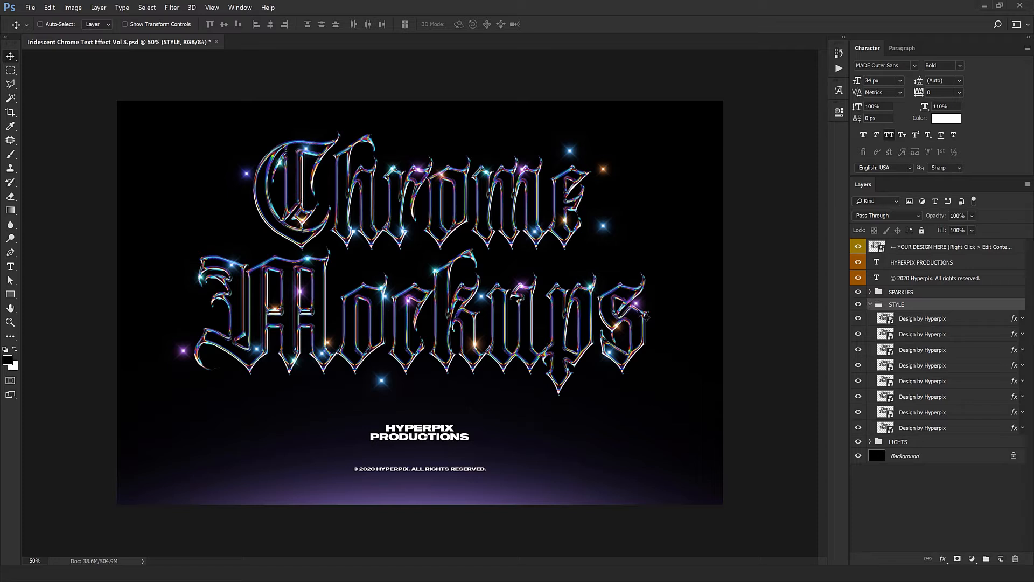
pyautogui.click(870, 305)
# Step: Open the Color Overlay settings of the upper Light layer in the LIGHTS group, moving the dialog clear of the artwork
pyautogui.click(888, 318)
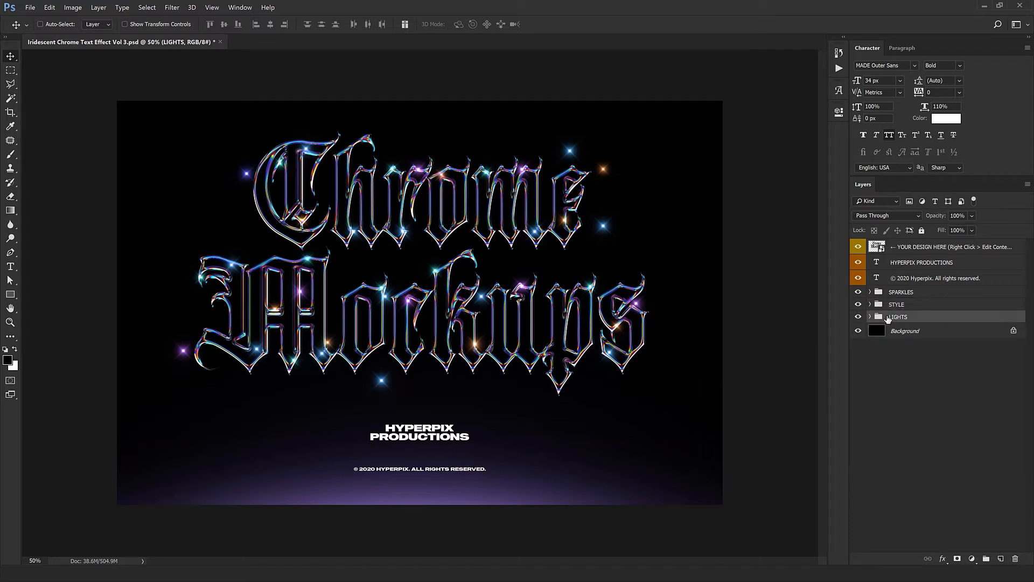
pyautogui.click(869, 317)
pyautogui.doubleClick(1005, 332)
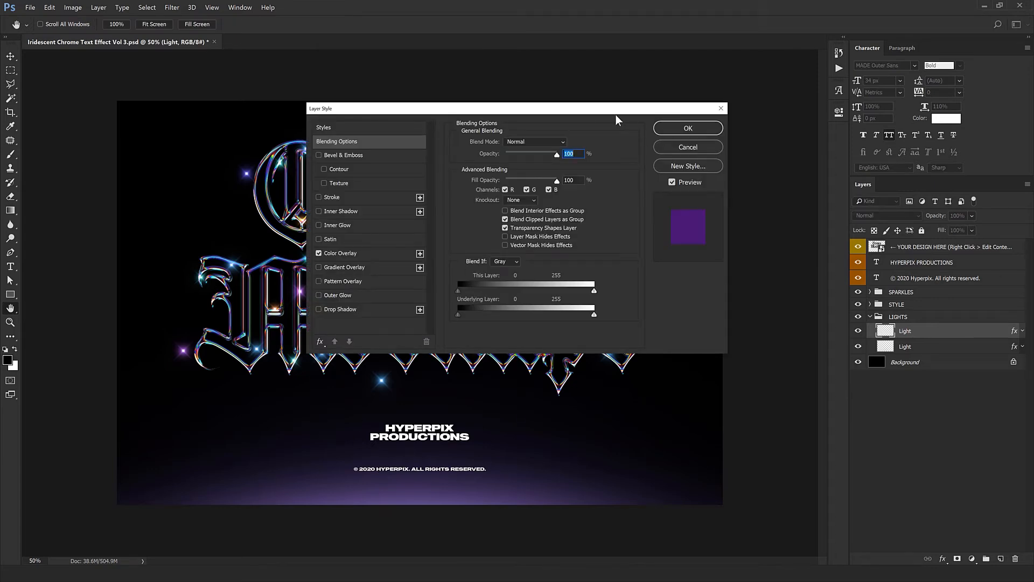
pyautogui.moveTo(612, 111); pyautogui.dragTo(875, 205)
pyautogui.click(637, 347)
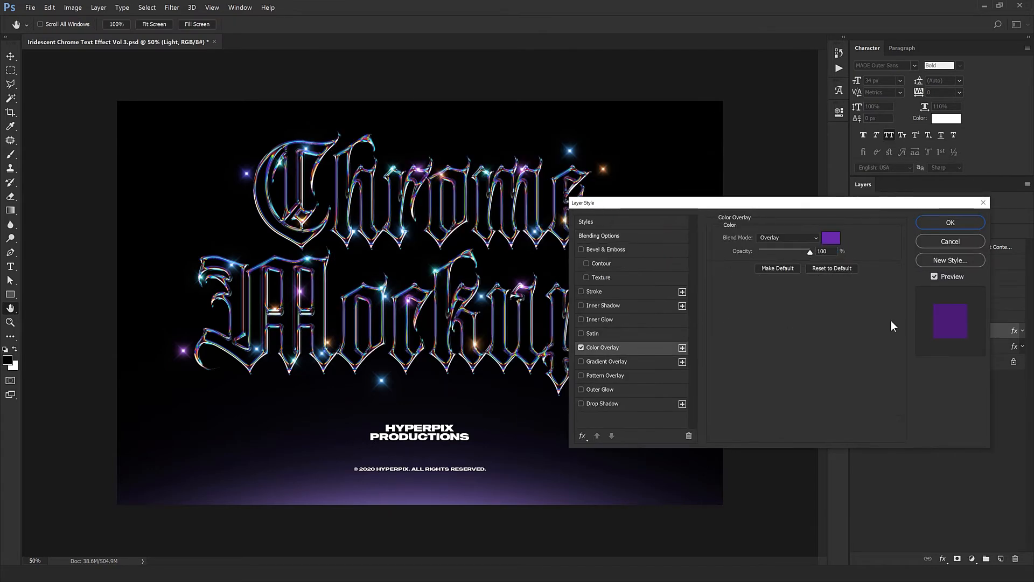
# Step: Try green 65a619 as the Light layer's overlay color, and cancel the color change
pyautogui.click(831, 238)
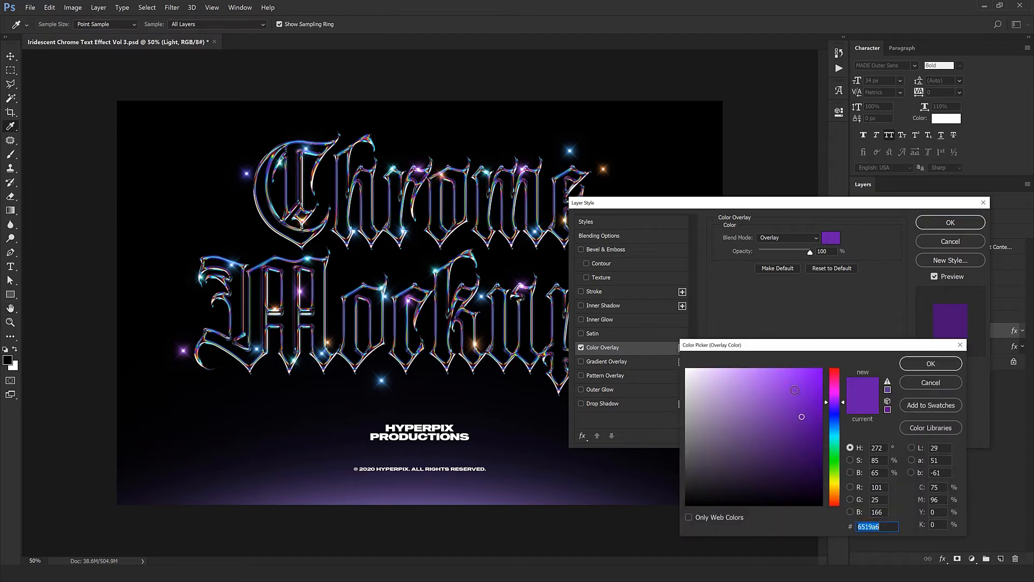
pyautogui.click(835, 442)
pyautogui.moveTo(834, 442); pyautogui.dragTo(834, 471)
pyautogui.click(928, 383)
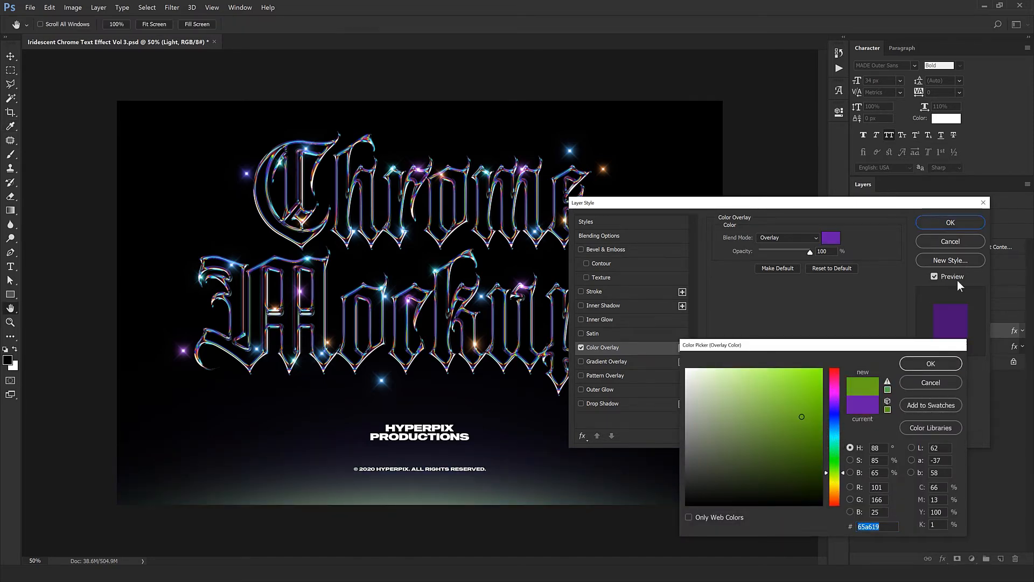
# Step: Try different hues as the overlay color of the lower Light layer in the LIGHTS group, and cancel the change
pyautogui.click(957, 242)
pyautogui.doubleClick(1012, 348)
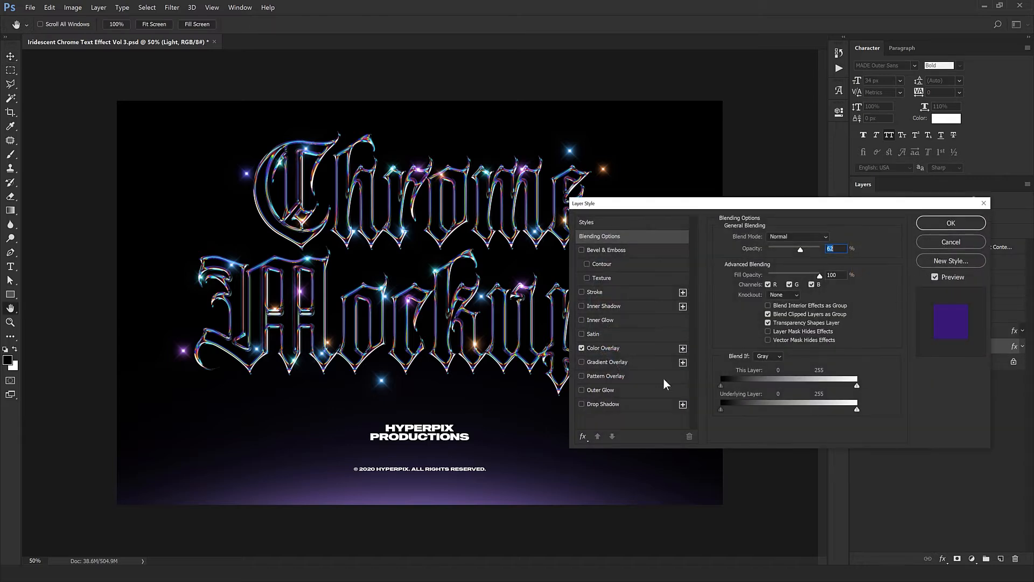
pyautogui.click(832, 242)
pyautogui.moveTo(833, 407); pyautogui.dragTo(838, 485)
pyautogui.moveTo(819, 390)
pyautogui.mouseDown()
pyautogui.moveTo(806, 408)
pyautogui.moveTo(823, 436)
pyautogui.mouseUp()
pyautogui.moveTo(833, 408); pyautogui.dragTo(839, 390)
pyautogui.click(916, 382)
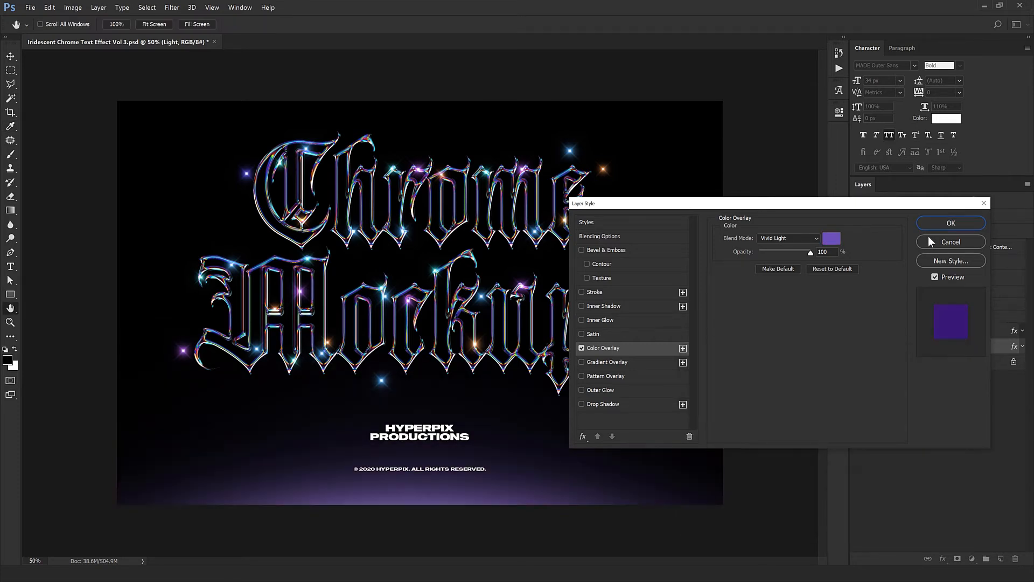
pyautogui.click(930, 240)
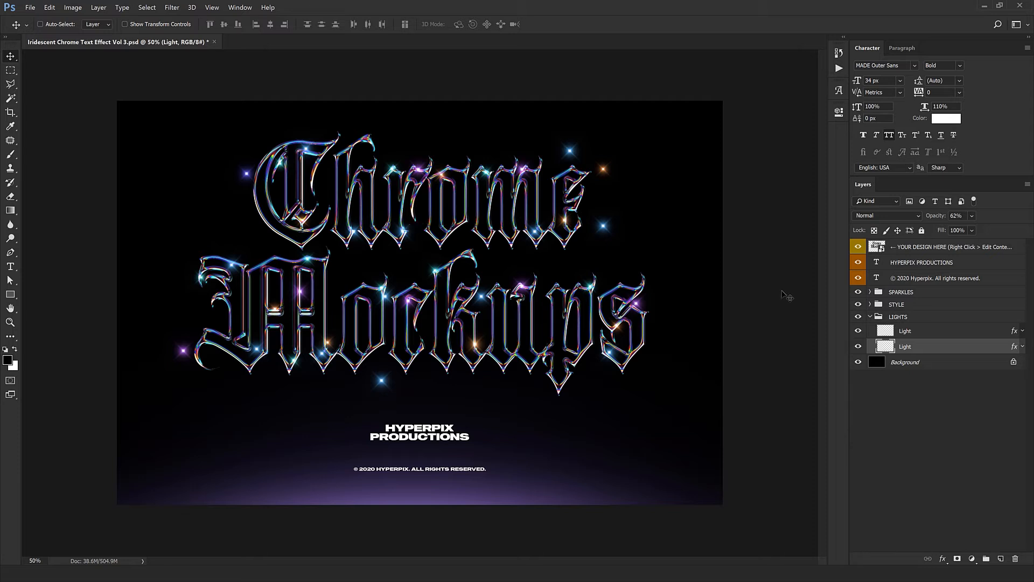
# Step: Open the contents of the YOUR DESIGN HERE smart object for editing
pyautogui.click(910, 251)
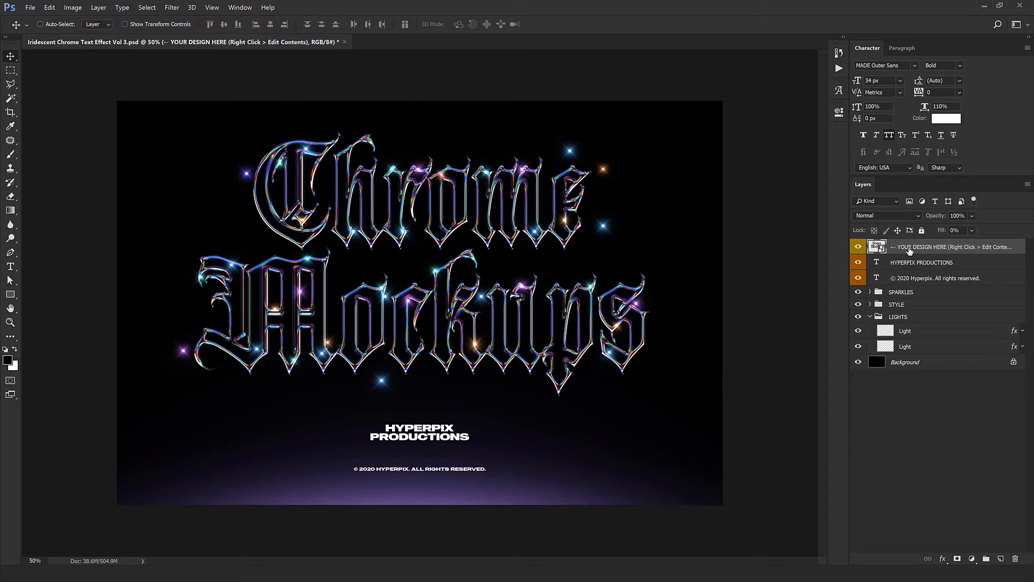
pyautogui.rightClick(909, 251)
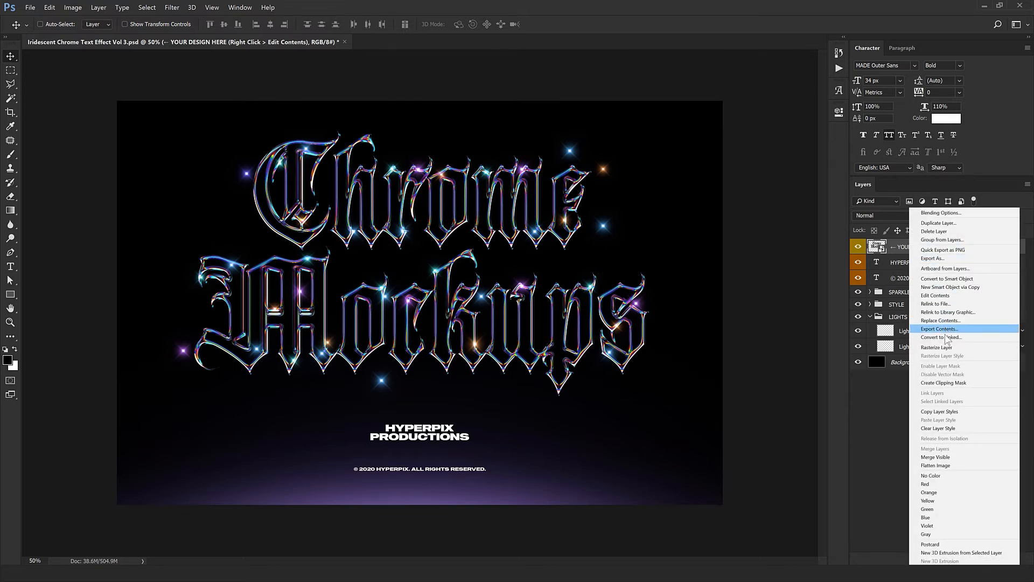
pyautogui.click(935, 296)
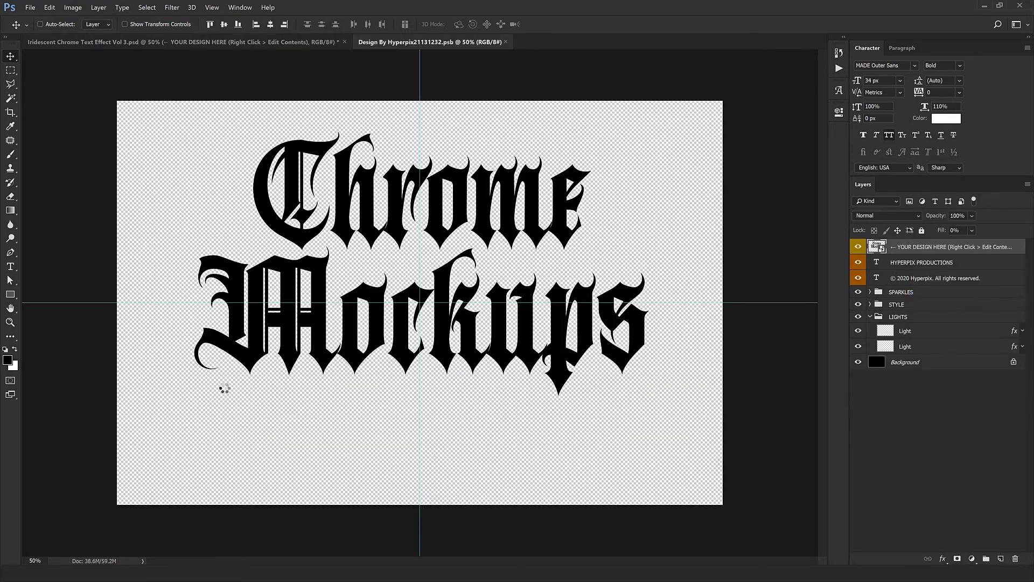
# Step: Open the logo image from its file folder and bring the Honda logo into the smart object document
pyautogui.click(114, 535)
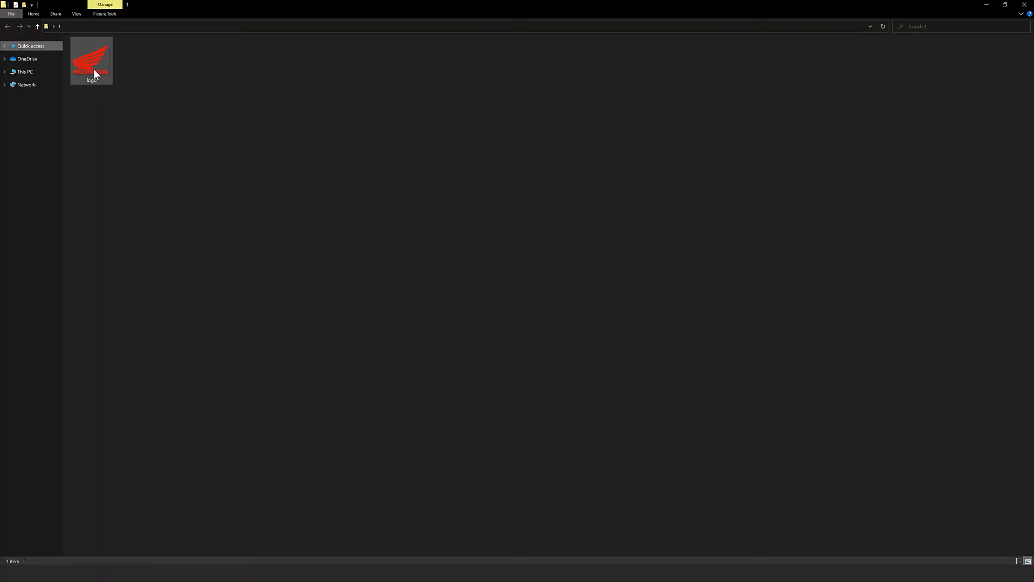
pyautogui.moveTo(92, 69); pyautogui.dragTo(566, 58)
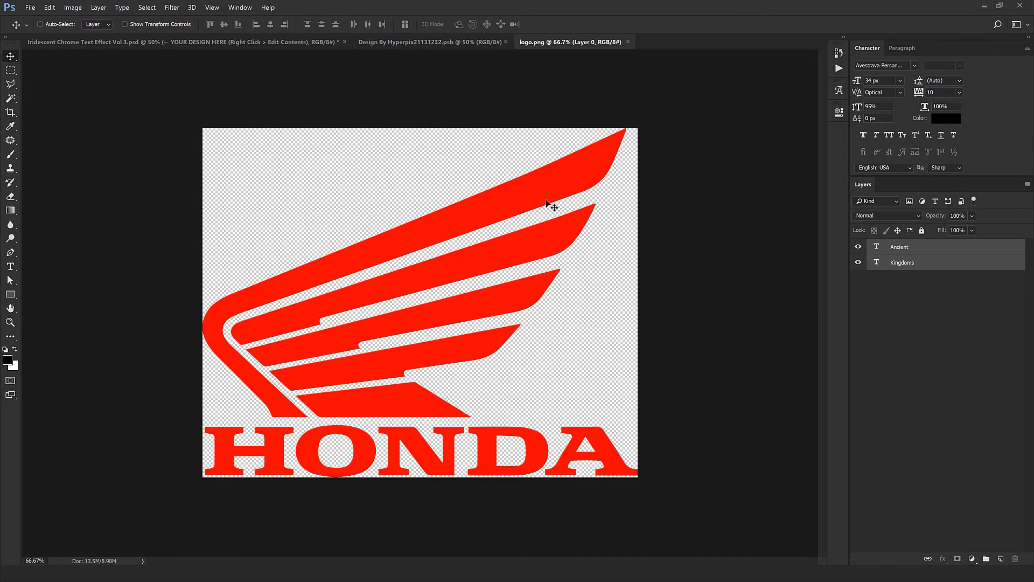
pyautogui.moveTo(550, 203); pyautogui.dragTo(456, 205)
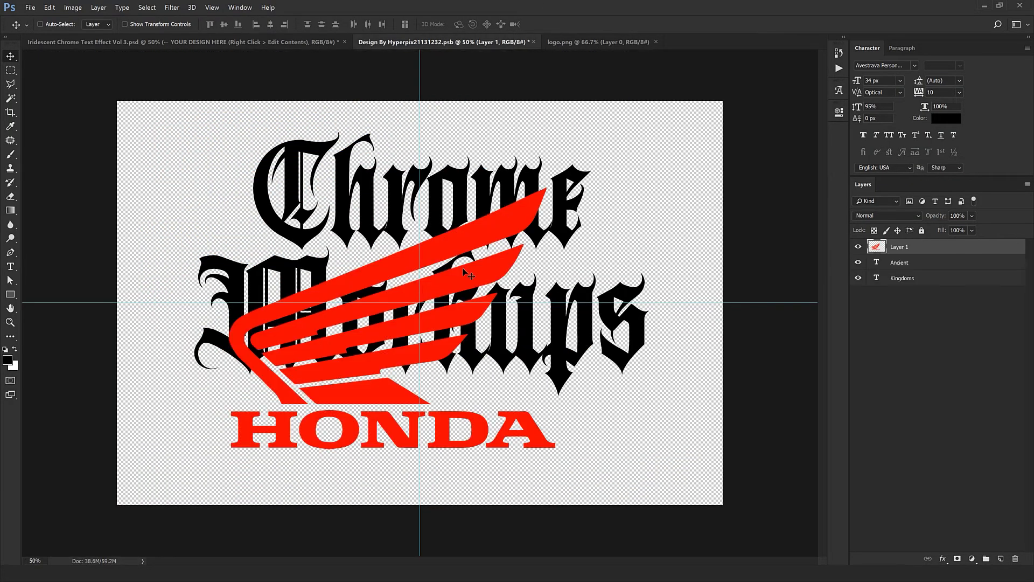
# Step: Move the Honda logo up so it sits centered on the canvas's vertical guide, and apply the transform
pyautogui.moveTo(463, 267); pyautogui.dragTo(477, 243)
pyautogui.hotkey('ctrl', 't')
pyautogui.moveTo(458, 296)
pyautogui.mouseDown()
pyautogui.moveTo(473, 290)
pyautogui.moveTo(468, 310)
pyautogui.moveTo(469, 296)
pyautogui.mouseUp()
pyautogui.press('Return')
# Step: Delete the Ancient and Kingdoms text layers so only the Honda logo remains in the design
pyautogui.click(952, 262)
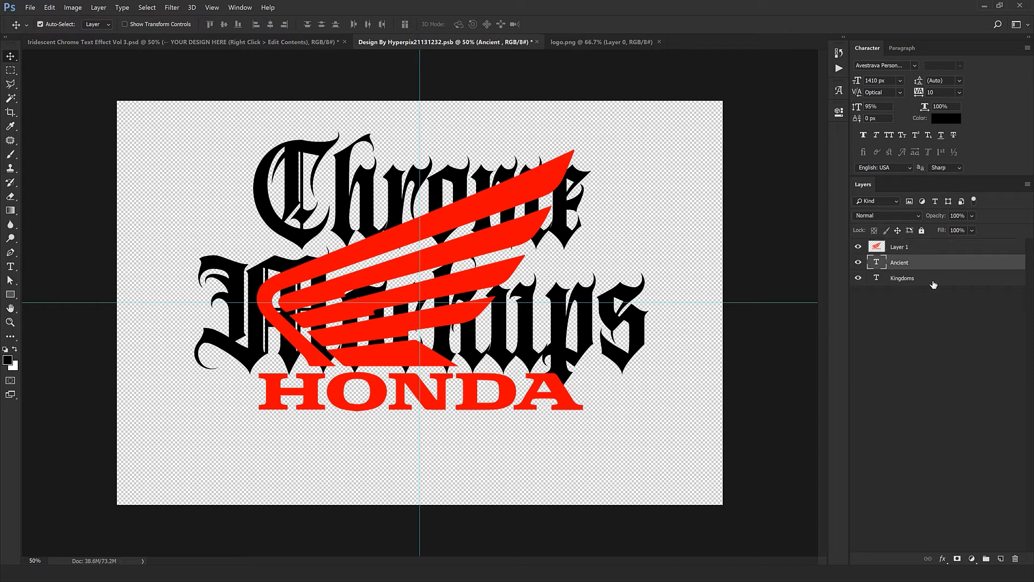
pyautogui.keyDown('ctrl'); pyautogui.click(933, 279); pyautogui.keyUp('ctrl')
pyautogui.click(1015, 559)
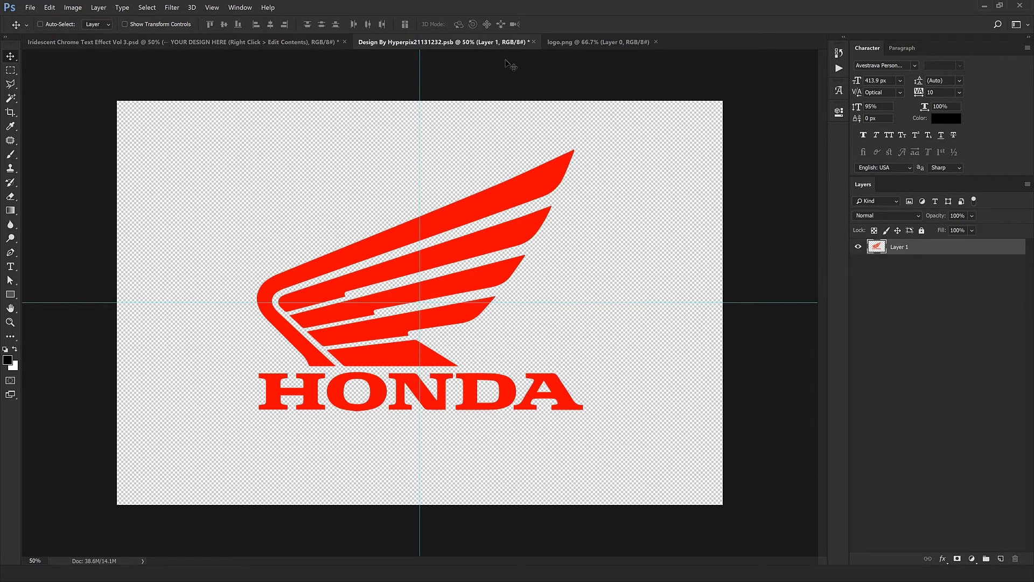
# Step: Close logo.png and the smart object document, saving the design to update the chrome template
pyautogui.click(656, 42)
pyautogui.click(533, 41)
pyautogui.click(473, 216)
# Step: Hide the HYPERPIX PRODUCTIONS and copyright text layers below the logo
pyautogui.keyDown('ctrl'); pyautogui.click(371, 347); pyautogui.keyUp('ctrl')
pyautogui.moveTo(372, 330)
pyautogui.mouseDown()
pyautogui.moveTo(399, 293)
pyautogui.moveTo(393, 224)
pyautogui.moveTo(422, 272)
pyautogui.moveTo(385, 344)
pyautogui.mouseUp()
pyautogui.keyDown('ctrl'); pyautogui.click(400, 292); pyautogui.keyUp('ctrl')
pyautogui.keyDown('alt'); pyautogui.click(384, 343); pyautogui.keyUp('alt')
pyautogui.moveTo(858, 278); pyautogui.dragTo(858, 263)
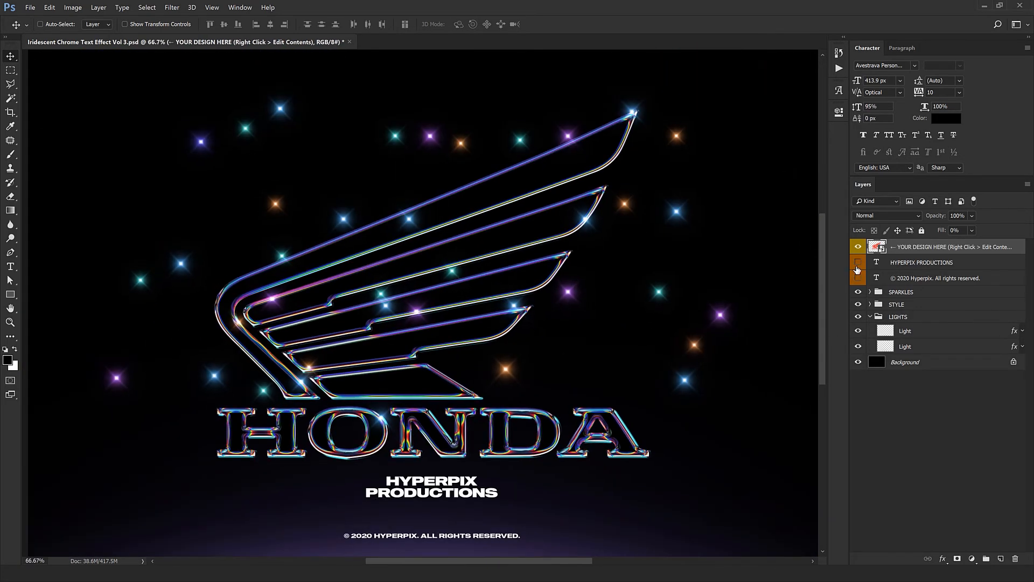
pyautogui.moveTo(518, 330); pyautogui.dragTo(569, 315)
pyautogui.keyDown('ctrl'); pyautogui.click(702, 447); pyautogui.keyUp('ctrl')
pyautogui.moveTo(413, 450); pyautogui.dragTo(548, 504)
pyautogui.keyDown('alt'); pyautogui.click(513, 418); pyautogui.keyUp('alt')
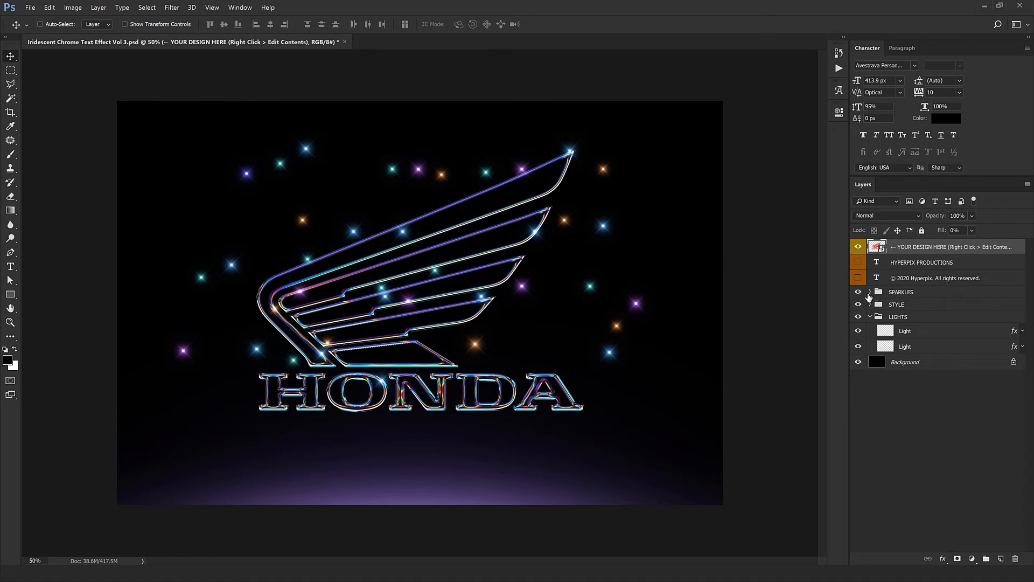
# Step: Expand the SPARKLES group and move its first two sparkles onto the edges of the Honda wing
pyautogui.click(868, 295)
pyautogui.click(870, 291)
pyautogui.click(907, 312)
pyautogui.moveTo(318, 353); pyautogui.dragTo(598, 340)
pyautogui.click(933, 322)
pyautogui.moveTo(516, 351); pyautogui.dragTo(468, 383)
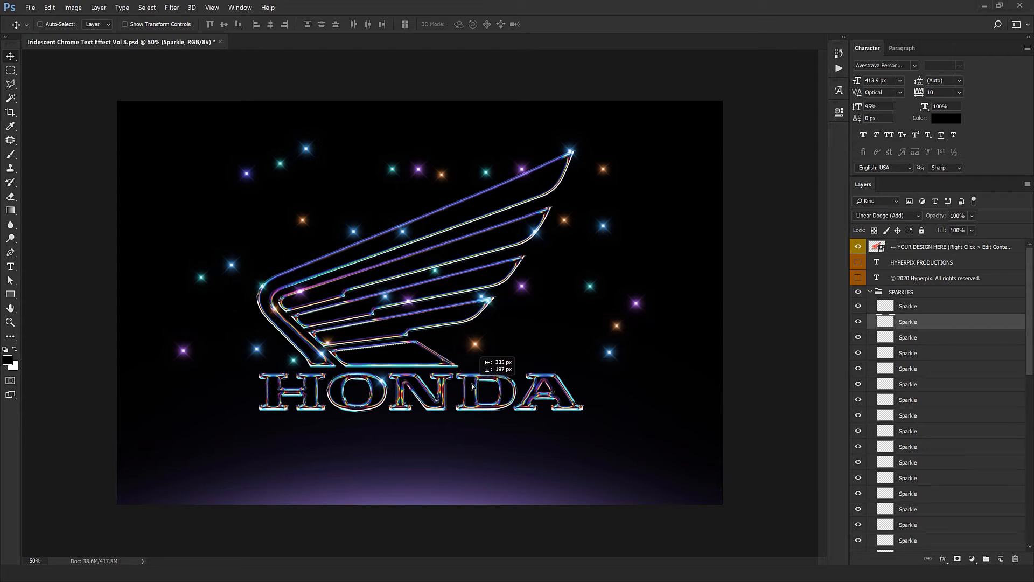
# Step: Reposition the sparkles from the third to the eighth layer onto the HONDA lettering and the wing's lower edges
pyautogui.click(917, 340)
pyautogui.moveTo(161, 384); pyautogui.dragTo(89, 362)
pyautogui.moveTo(520, 234); pyautogui.dragTo(428, 353)
pyautogui.click(917, 354)
pyautogui.moveTo(366, 471); pyautogui.dragTo(400, 440)
pyautogui.click(912, 370)
pyautogui.click(911, 385)
pyautogui.click(910, 417)
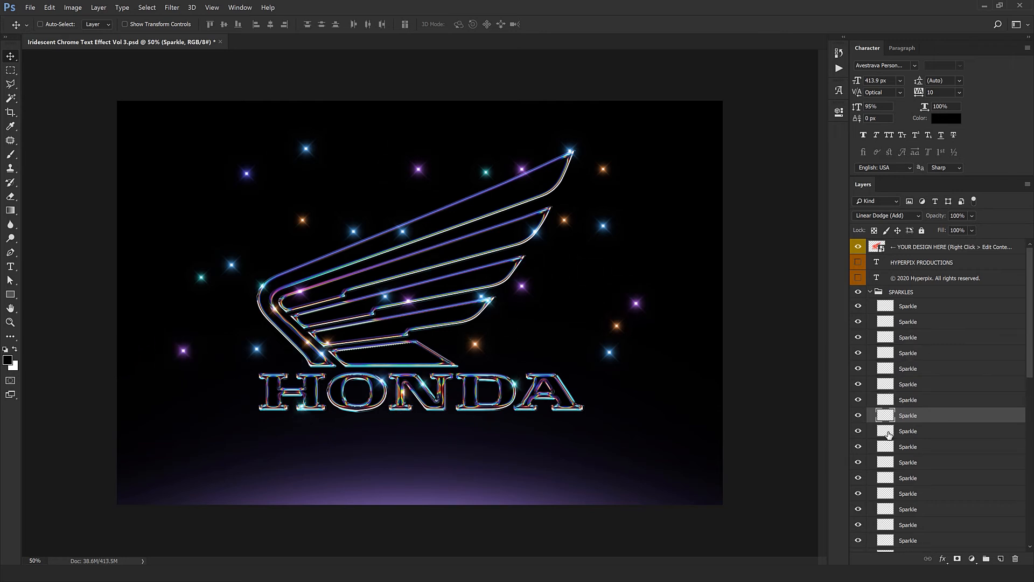
# Step: Move the scattered blue and orange sparkles onto the wing's feather tips, its curved front edge and the HONDA letters
pyautogui.click(910, 446)
pyautogui.click(910, 478)
pyautogui.click(910, 494)
pyautogui.scroll(-2, 910, 466)
pyautogui.click(911, 448)
pyautogui.click(911, 478)
pyautogui.click(940, 494)
pyautogui.click(934, 525)
pyautogui.scroll(-1, 934, 512)
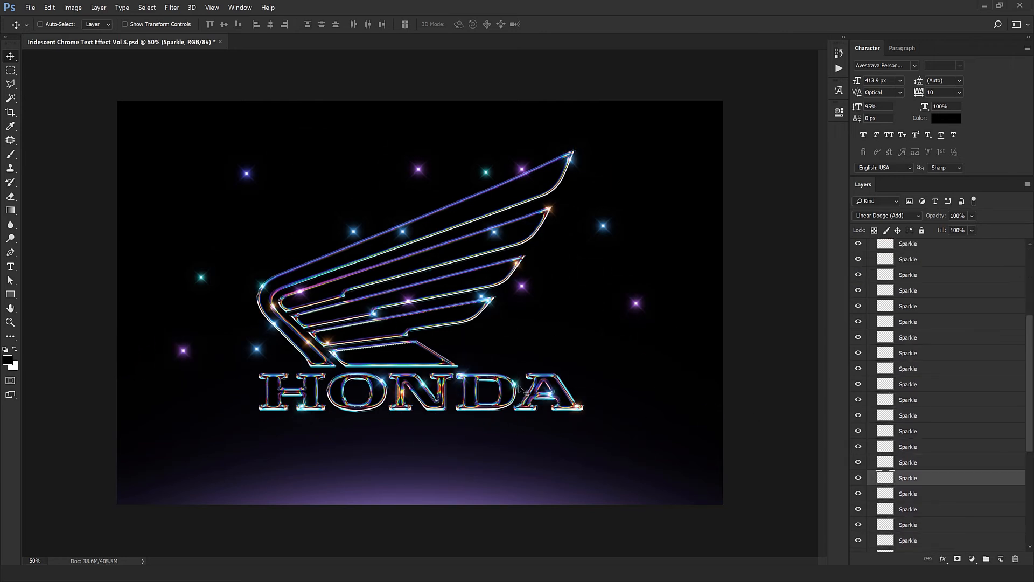
# Step: Move the scattered purple sparkles and nearby blue ones onto the wing's inner corners and the HONDA lettering
pyautogui.click(911, 494)
pyautogui.scroll(-1, 897, 462)
pyautogui.click(899, 494)
pyautogui.moveTo(566, 325); pyautogui.dragTo(452, 426)
pyautogui.click(911, 509)
pyautogui.click(911, 525)
pyautogui.scroll(-3, 911, 464)
pyautogui.click(911, 409)
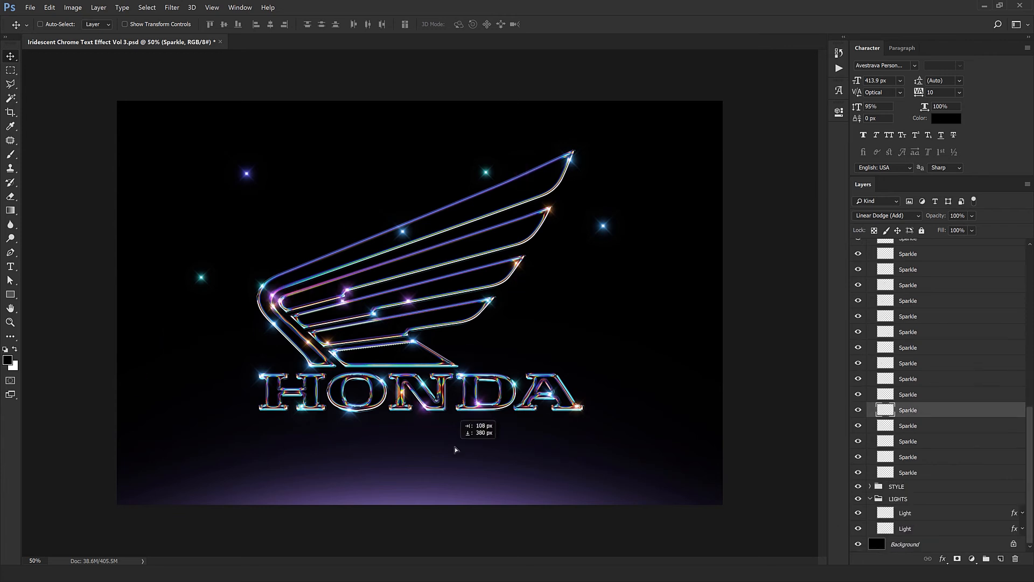
# Step: Move the leftover teal, blue and violet sparkles from the empty background onto the Honda logo
pyautogui.click(910, 456)
pyautogui.scroll(5, 911, 377)
pyautogui.click(910, 263)
pyautogui.moveTo(577, 252); pyautogui.dragTo(474, 403)
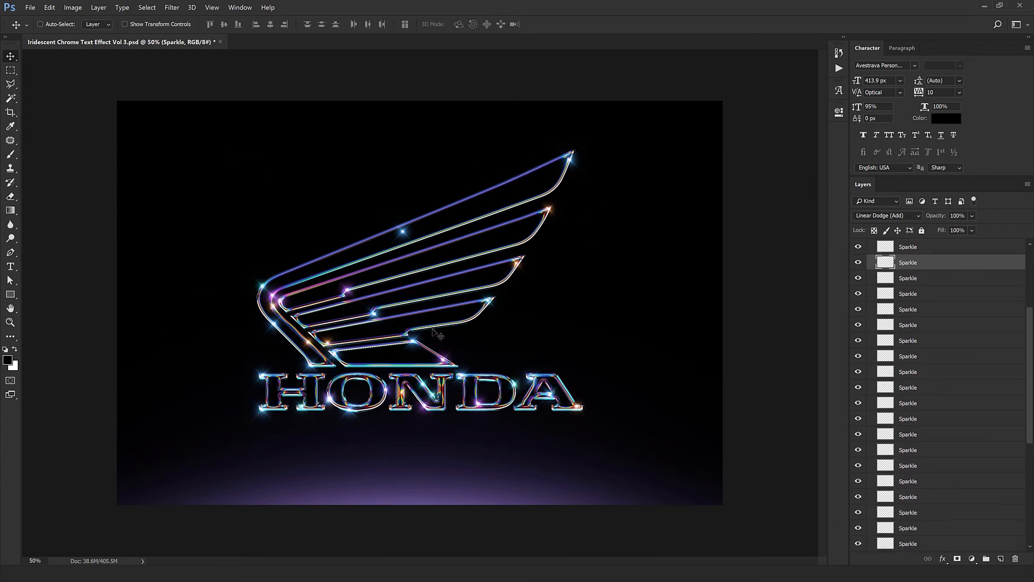
# Step: Select the stray blue sparkle on the wing's top feather, move it away from there, and collapse the SPARKLES group
pyautogui.press('ctrl')
pyautogui.keyDown('ctrl'); pyautogui.click(412, 303); pyautogui.keyUp('ctrl')
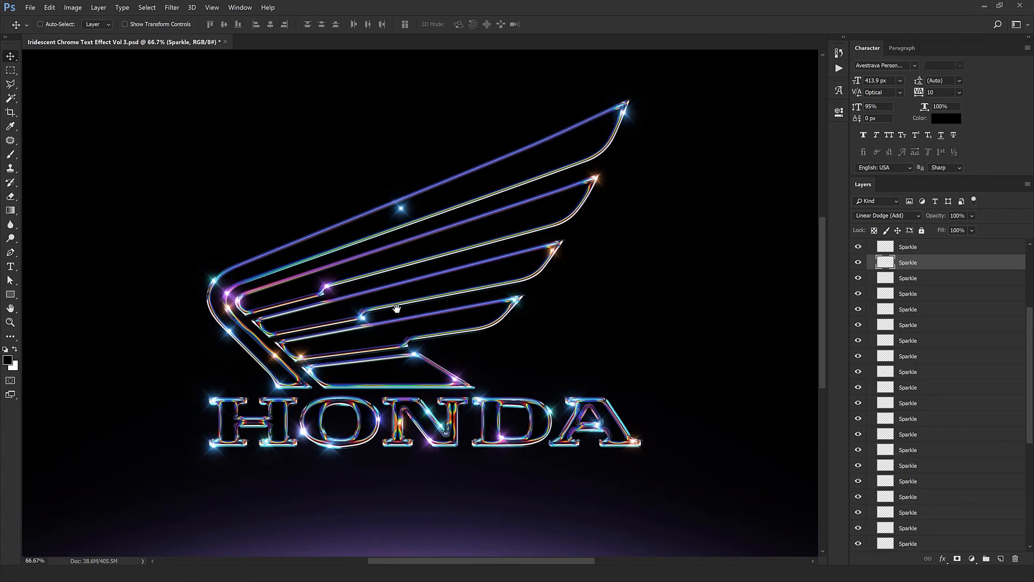
pyautogui.moveTo(397, 307); pyautogui.dragTo(467, 360)
pyautogui.keyDown('ctrl'); pyautogui.click(460, 293); pyautogui.keyUp('ctrl')
pyautogui.hotkey('ctrl', '-')
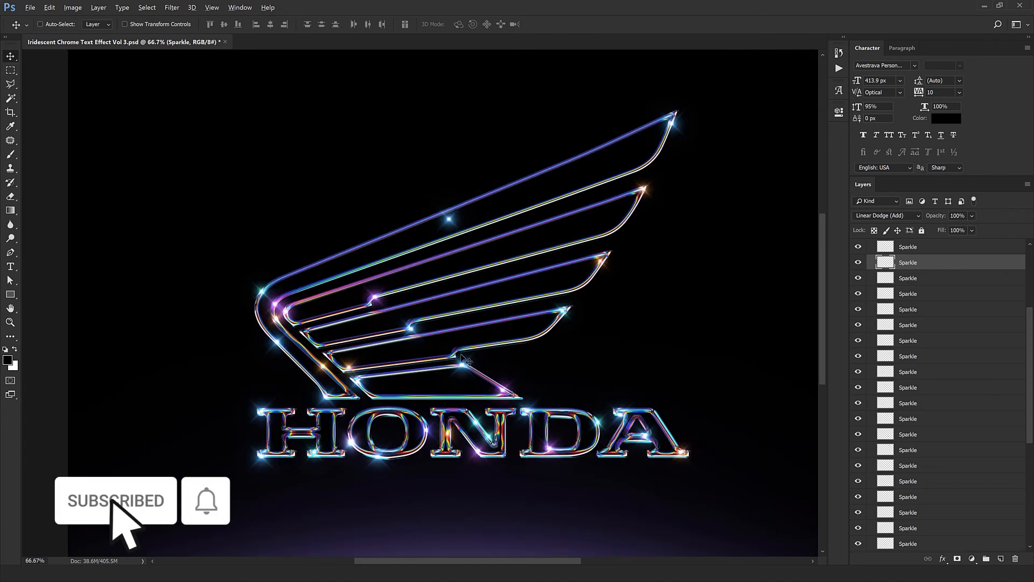
pyautogui.keyDown('ctrl'); pyautogui.click(448, 221); pyautogui.keyUp('ctrl')
pyautogui.rightClick(452, 221)
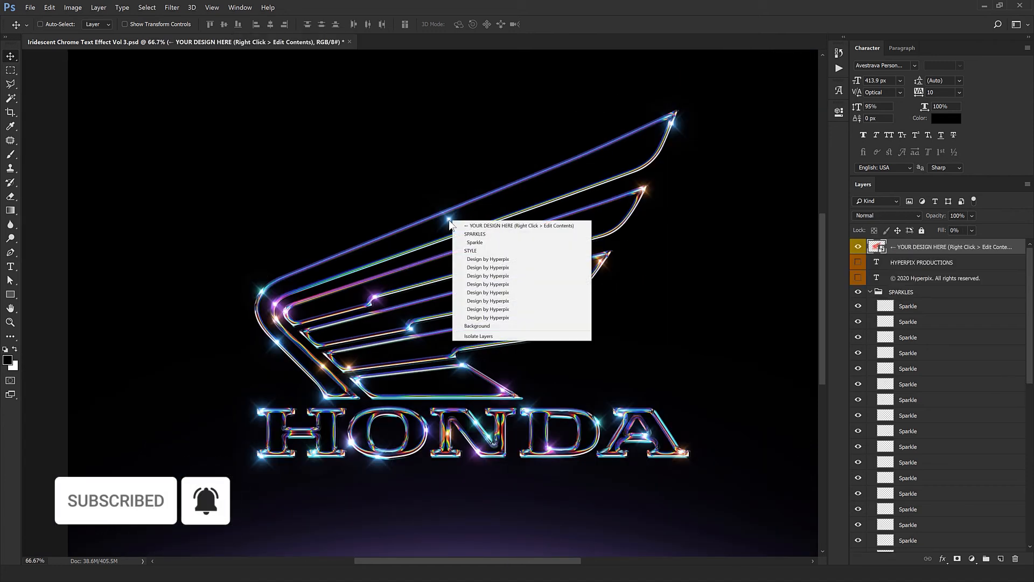
pyautogui.click(481, 242)
pyautogui.hotkey('ctrl', '-')
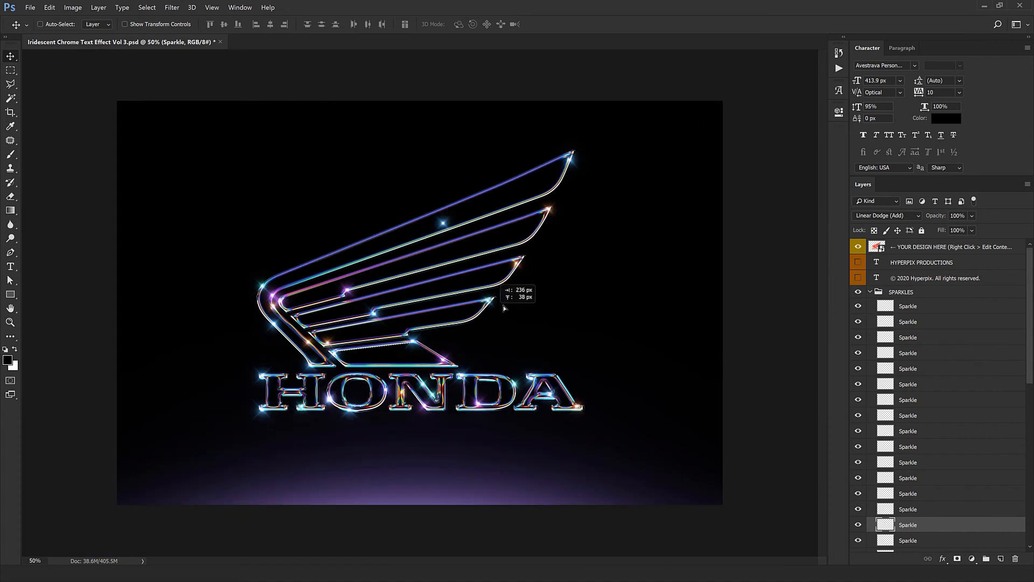
pyautogui.click(878, 291)
pyautogui.click(870, 291)
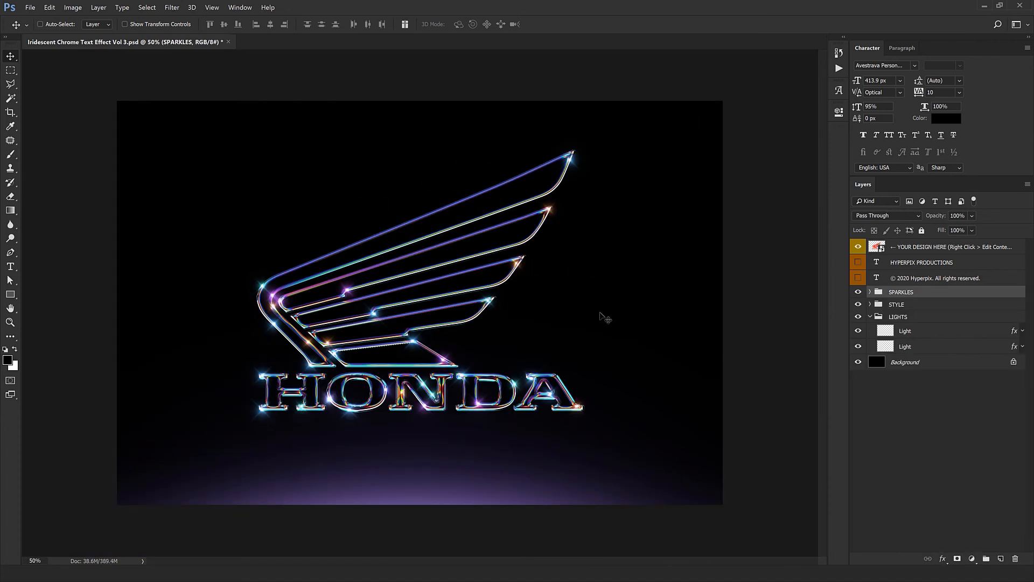